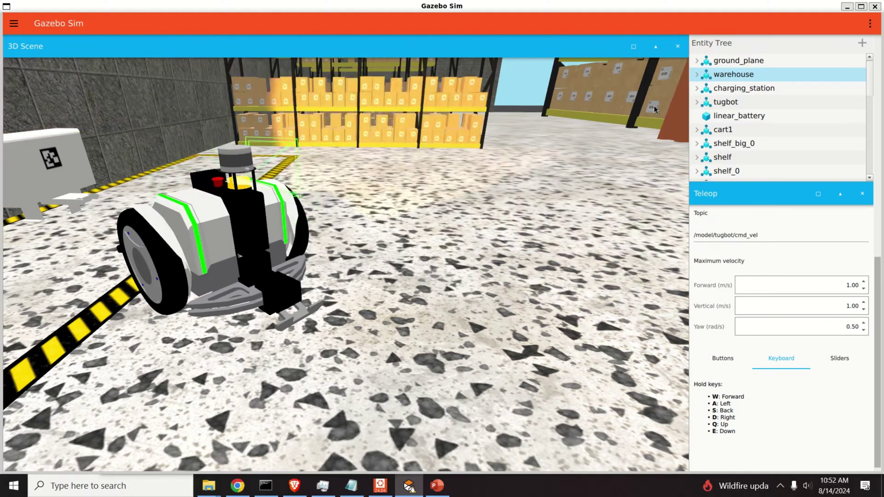
Step: Bring up the maximized Ubuntu terminal to review the simulator's output, and switch back to the Gazebo Sim window
left_click(381, 487)
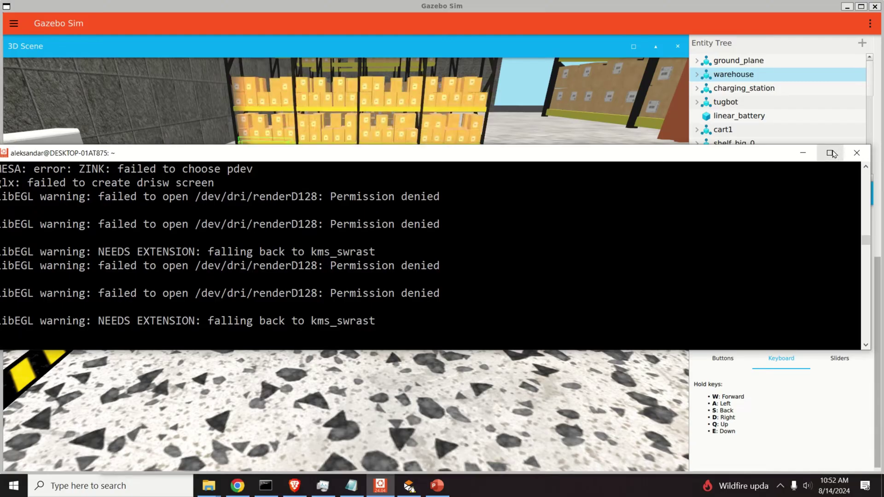
left_click(830, 152)
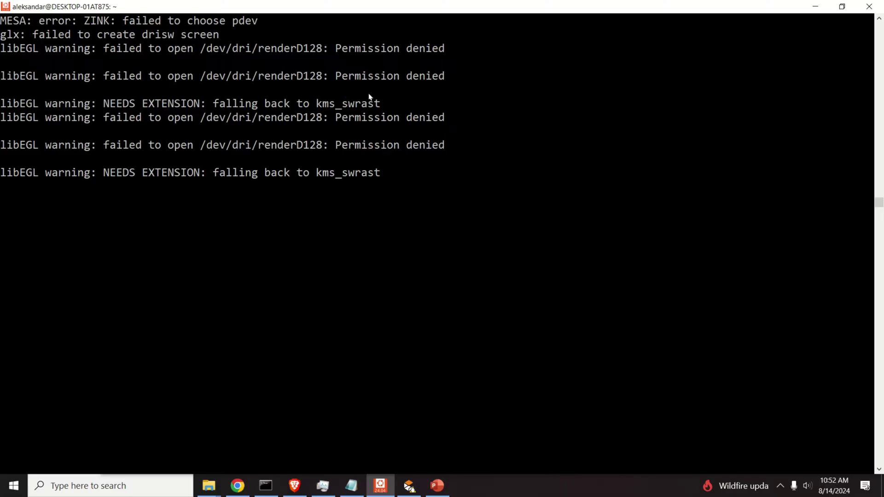
left_click(409, 486)
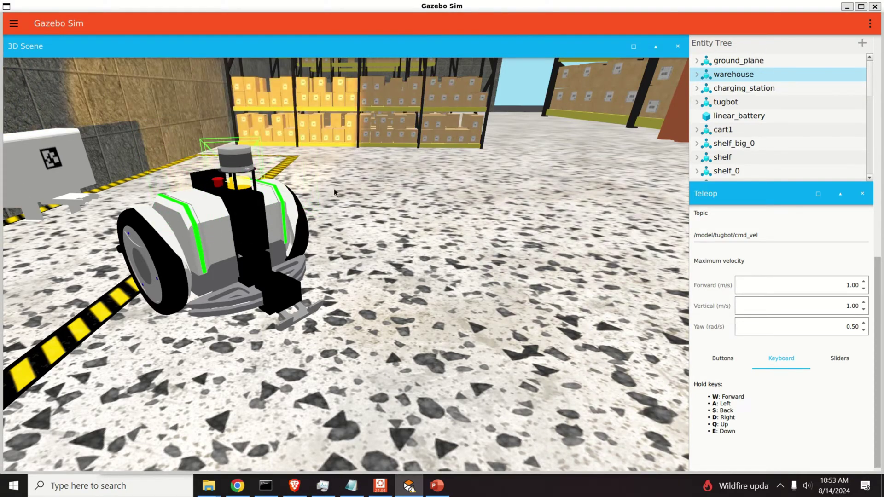
Step: Drive the tugbot back and forth twice beside the striped floor line using keyboard teleoperation
scroll(139, 269, "up", 2)
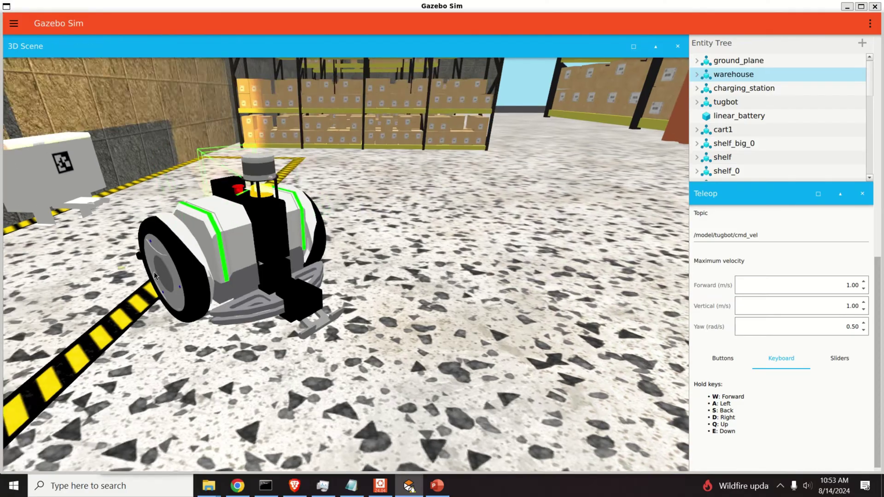
middle_click_drag(153, 272, 378, 281)
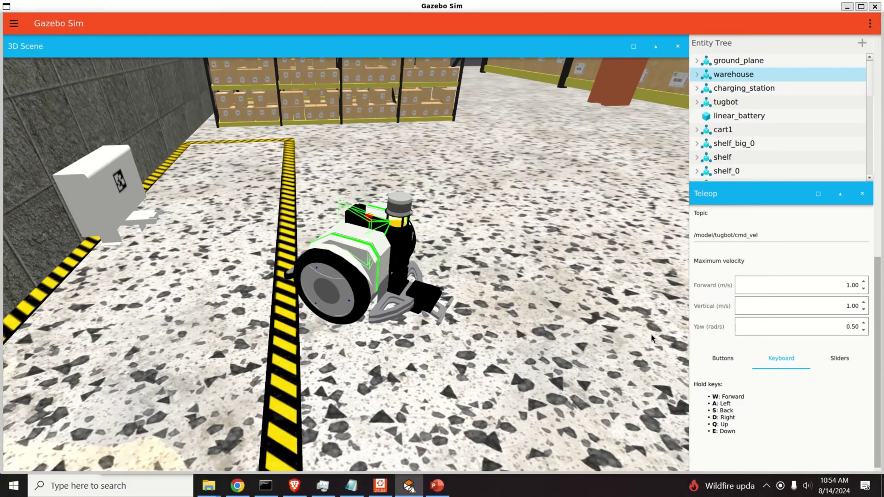
key("w")
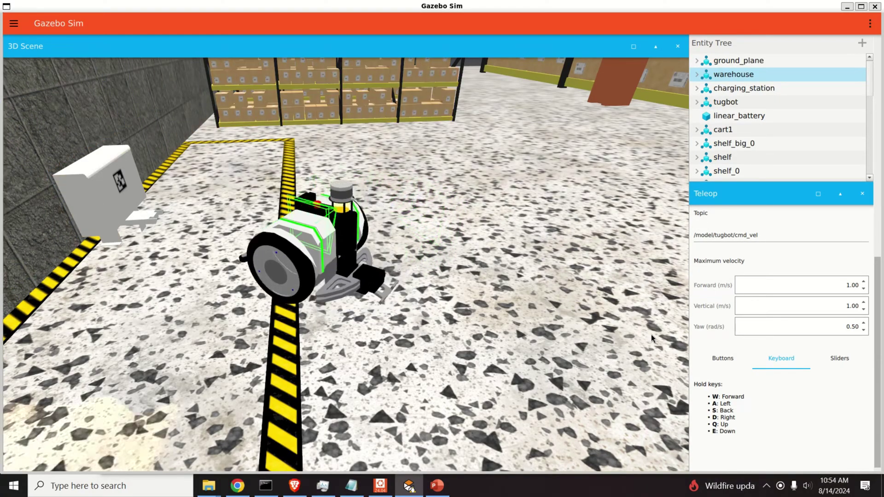
key("s")
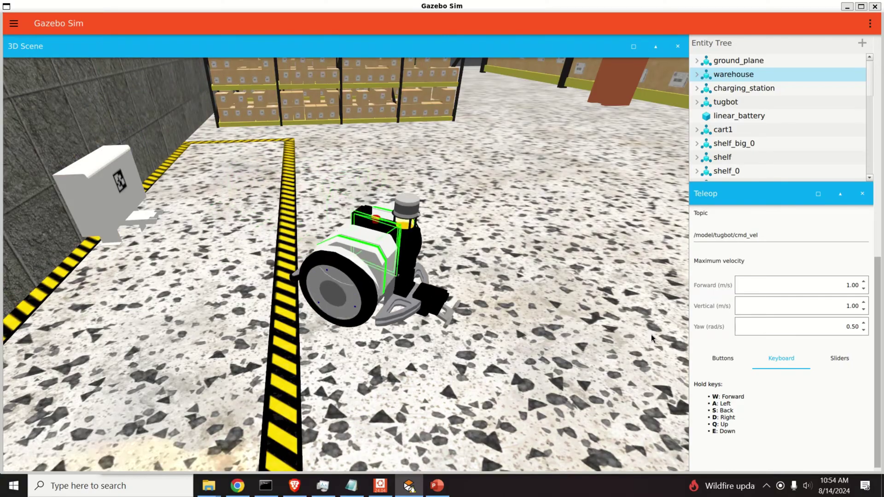
key("w")
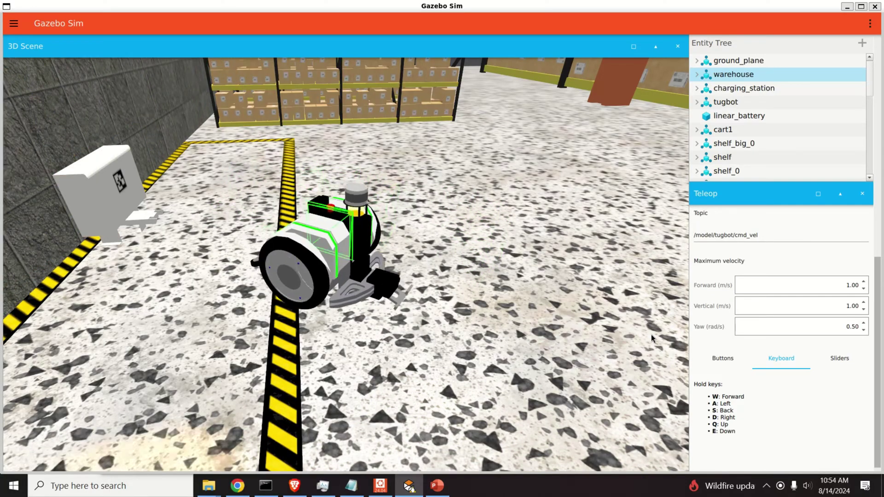
key("s")
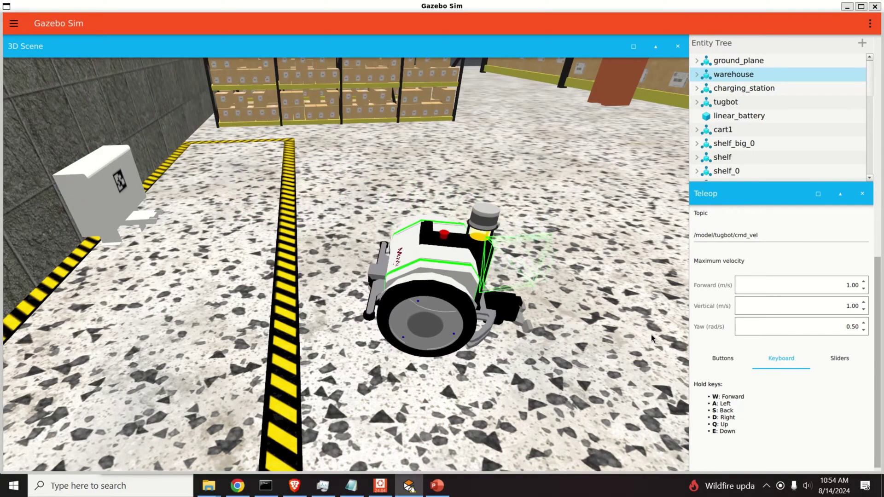
Step: Rotate the tugbot left and back right, and drive it up to the striped floor line
key("a")
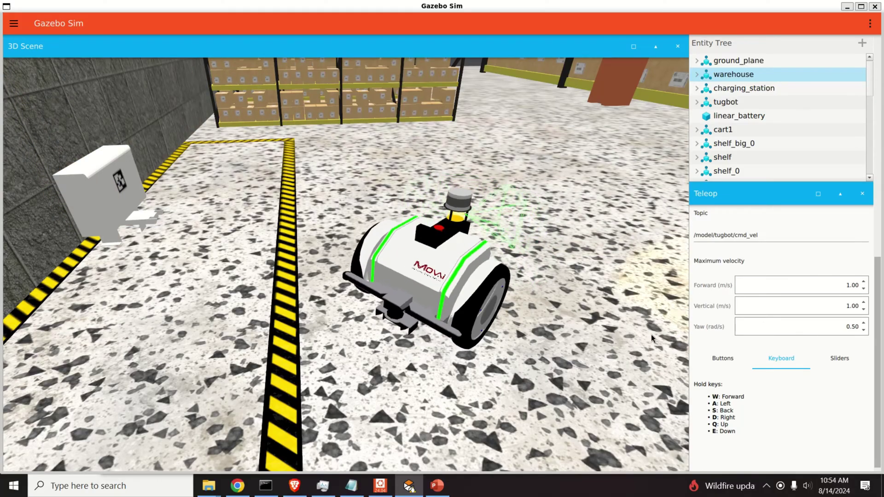
key("a")
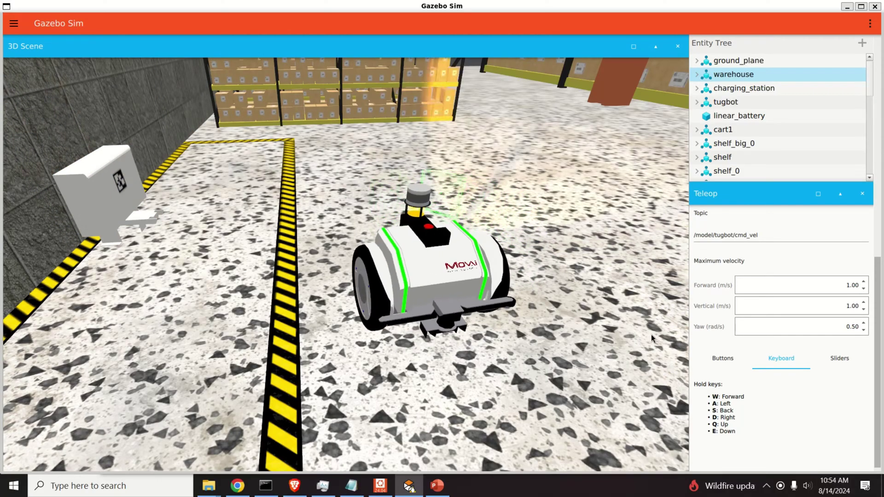
key("d")
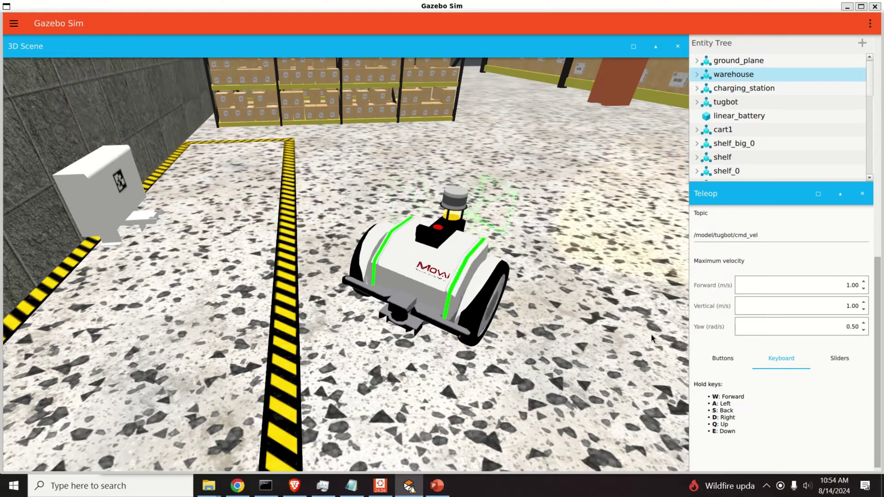
key("d")
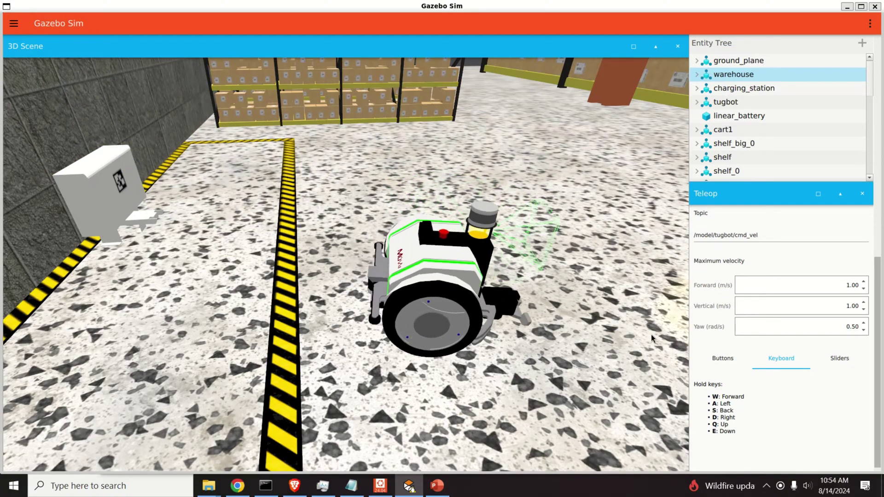
key("w")
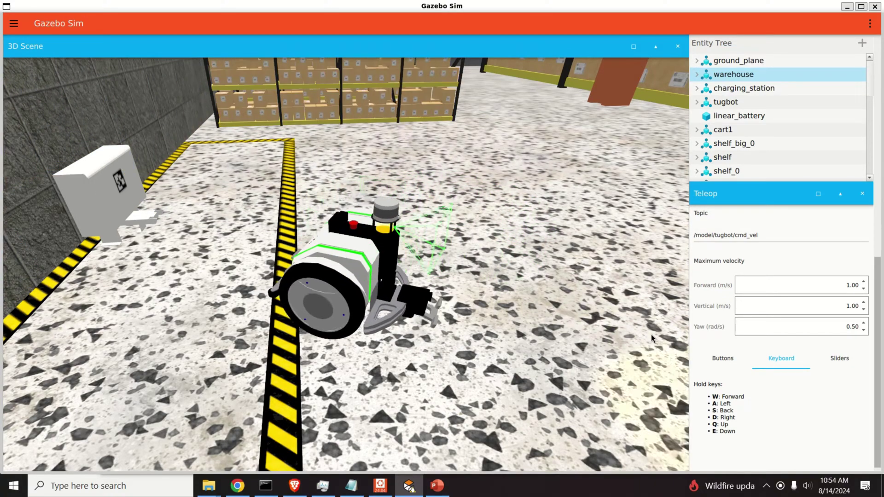
Step: Drive the tugbot around near the charging station bay, turning it left and moving it away from the striped line, and inspect it up close
mouse_move(593, 358)
middle_mouse_down()
mouse_move(579, 352)
mouse_move(592, 349)
middle_mouse_up()
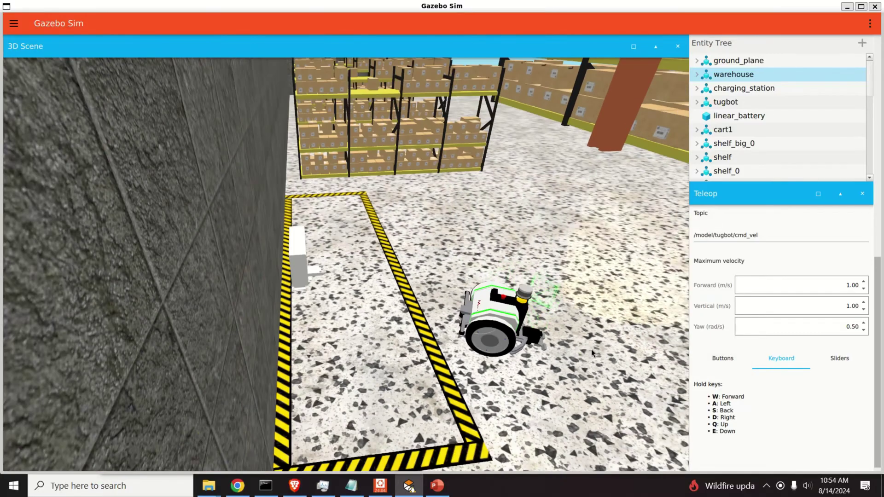
key("w")
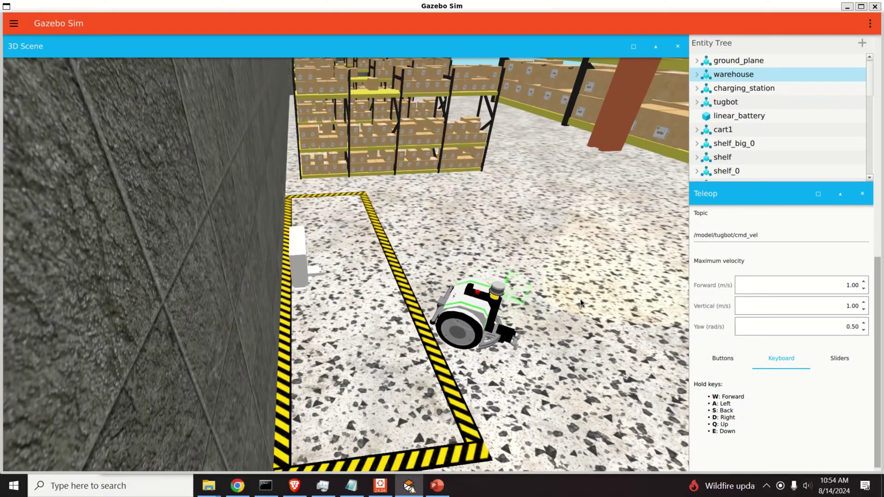
key("d")
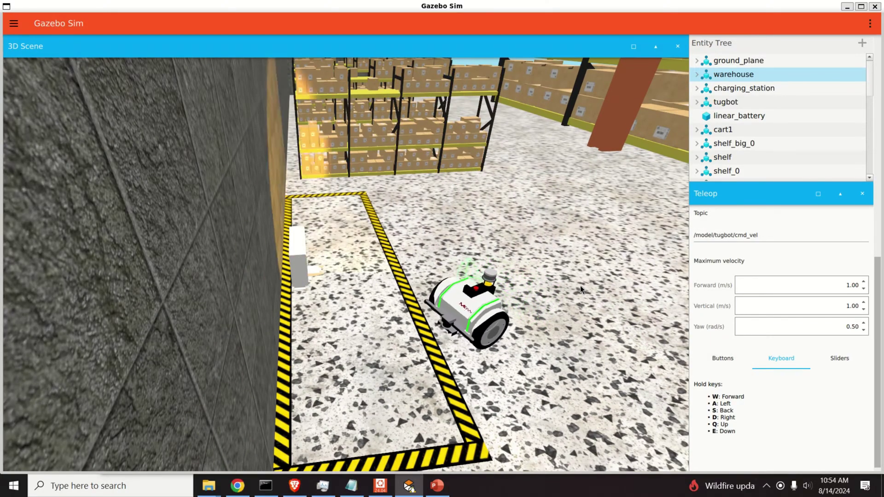
key("w")
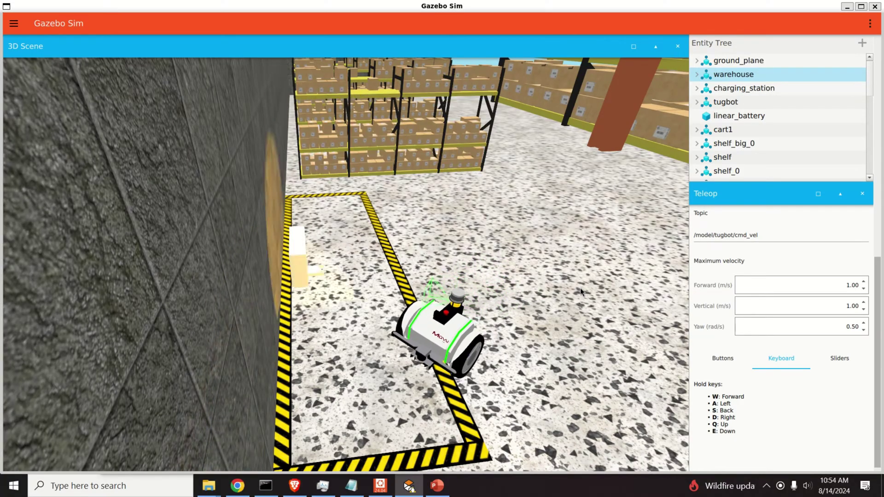
key("s")
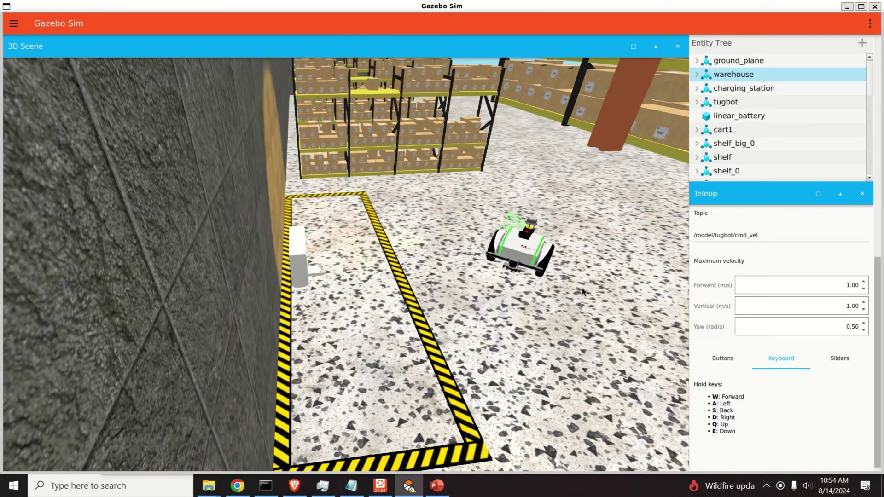
scroll(576, 183, "up", 3)
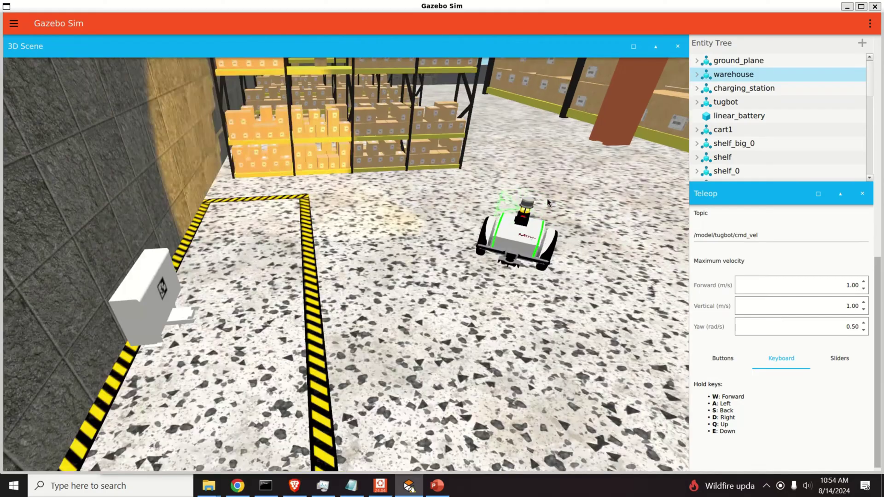
scroll(548, 202, "up", 5)
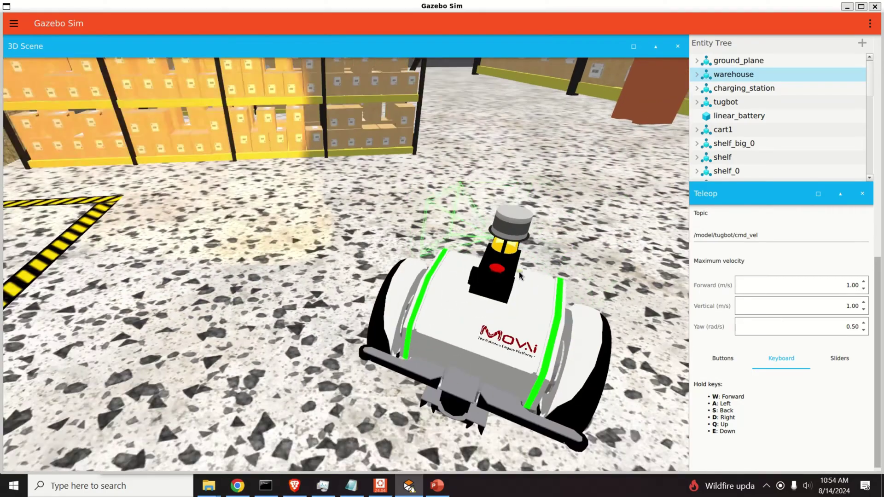
scroll(520, 275, "down", 5)
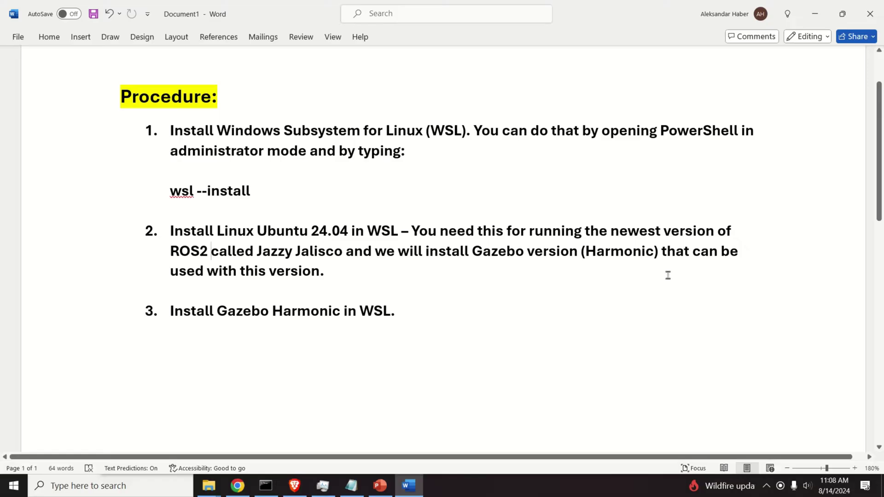
Step: Copy the command "wsl --install" from the first item of the procedure in the Word document
left_click_drag(251, 191, 172, 190)
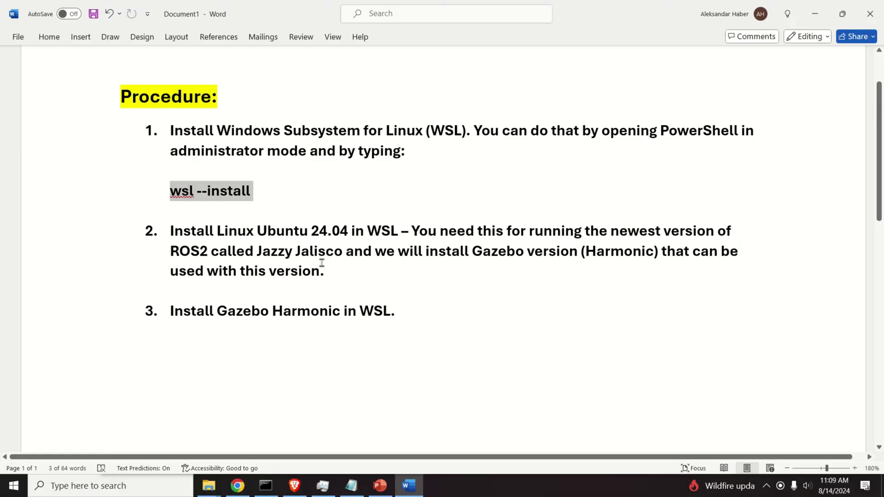
left_click(251, 235)
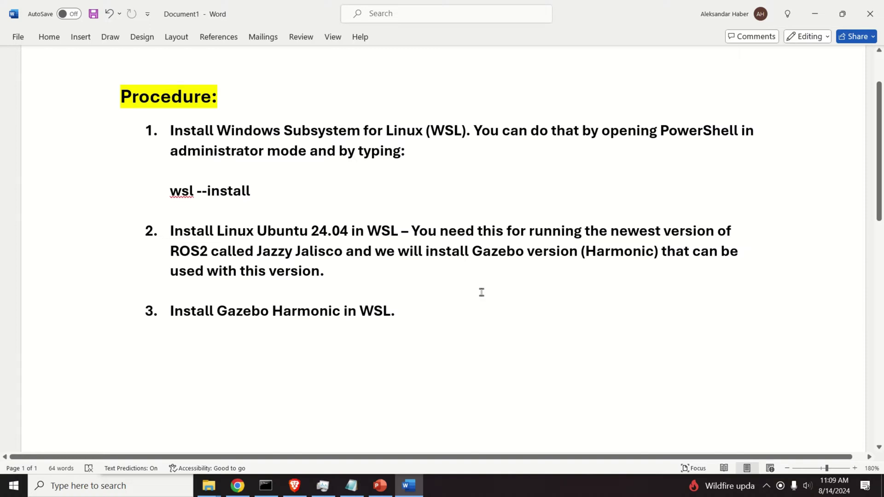
triple_click(209, 191)
key("ctrl+c")
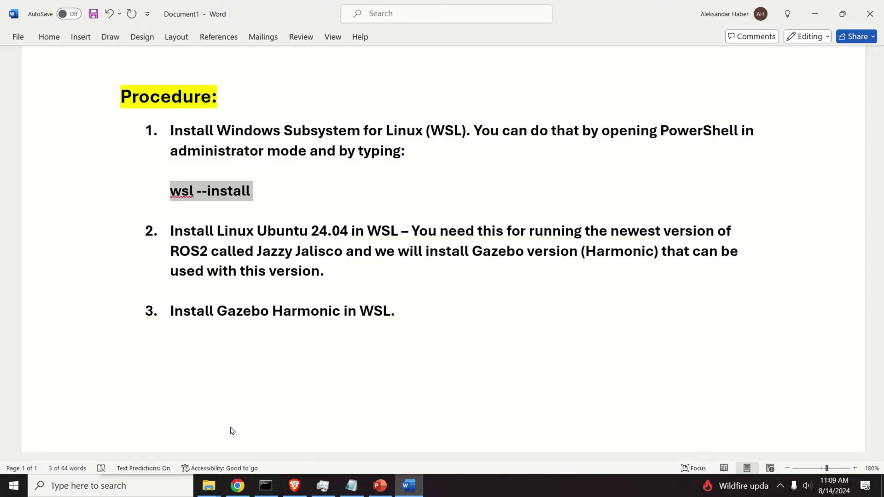
Step: Open Windows PowerShell as administrator and paste the copied "wsl --install" command at the prompt
left_click(17, 488)
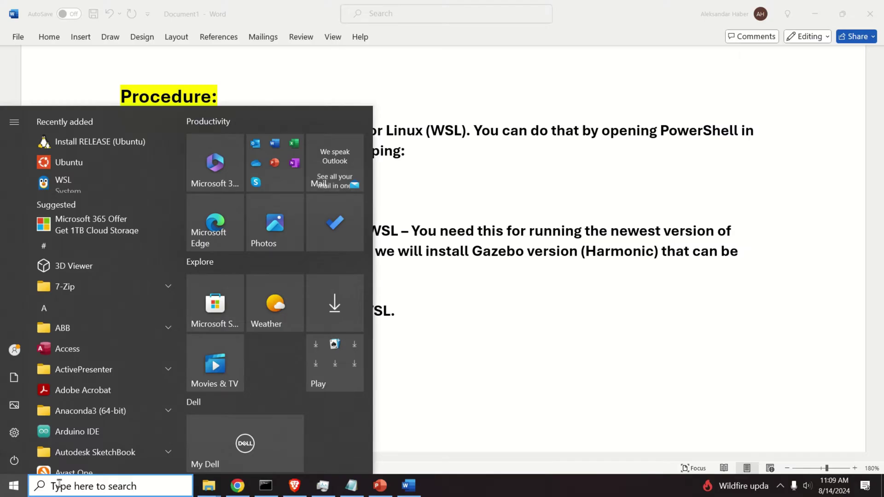
type("powers")
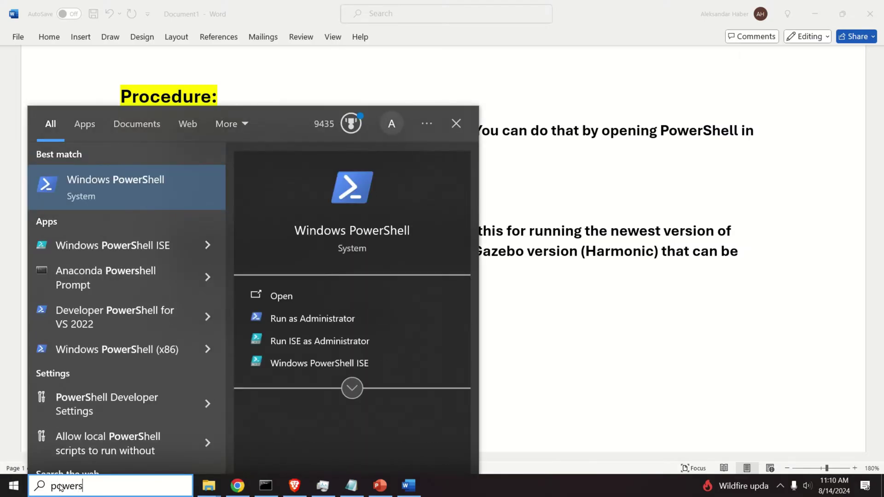
type("hell")
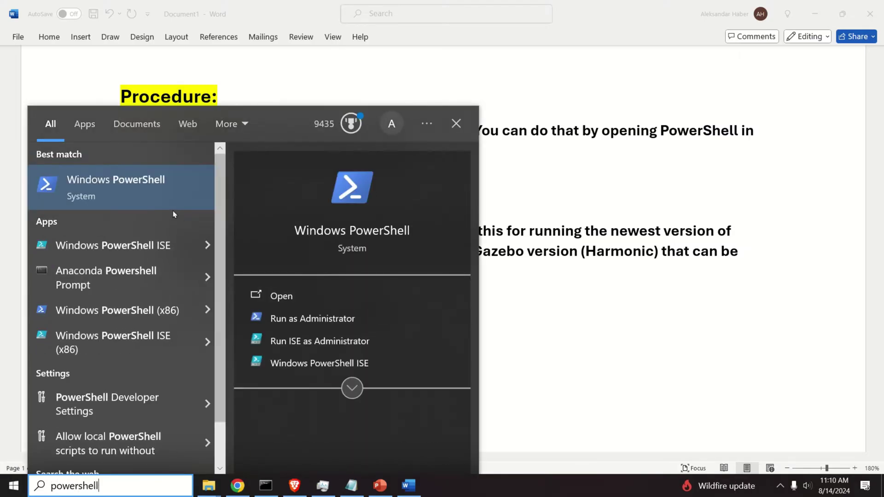
right_click(154, 181)
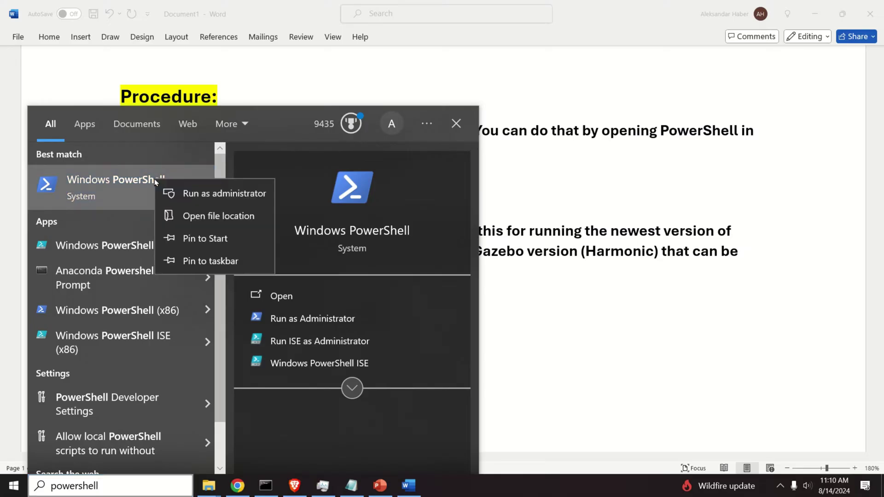
left_click(214, 195)
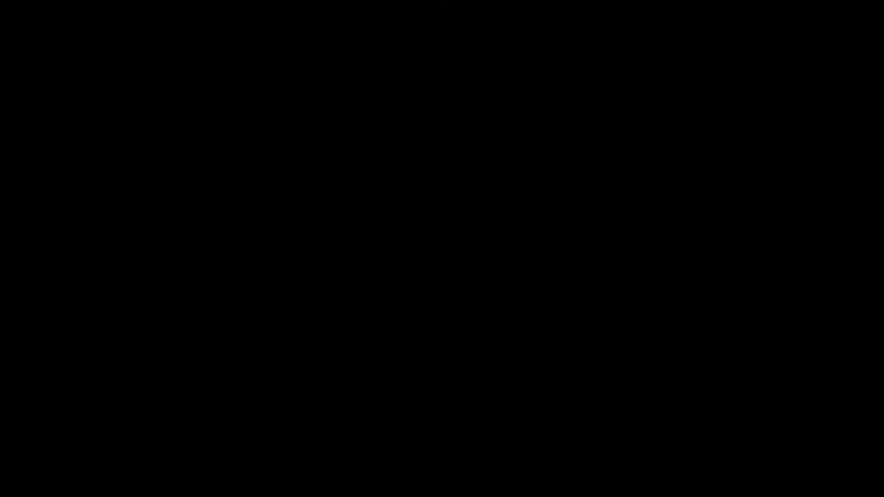
left_click(391, 317)
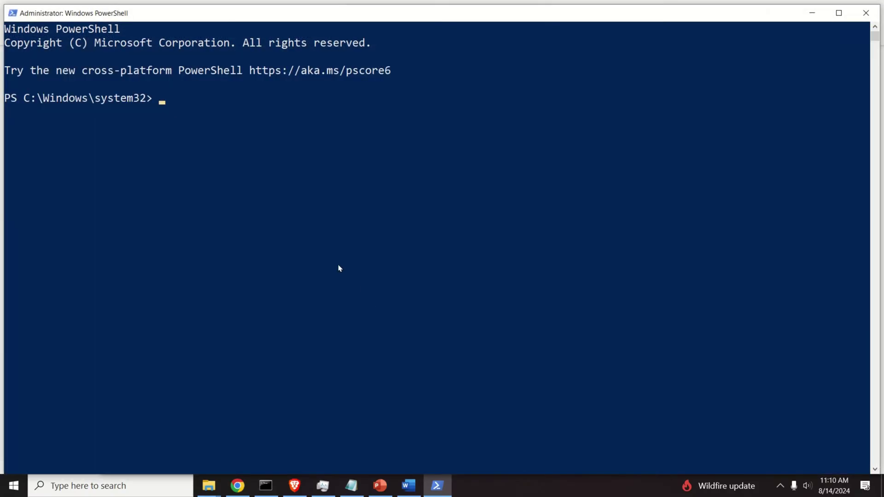
key("ctrl+v")
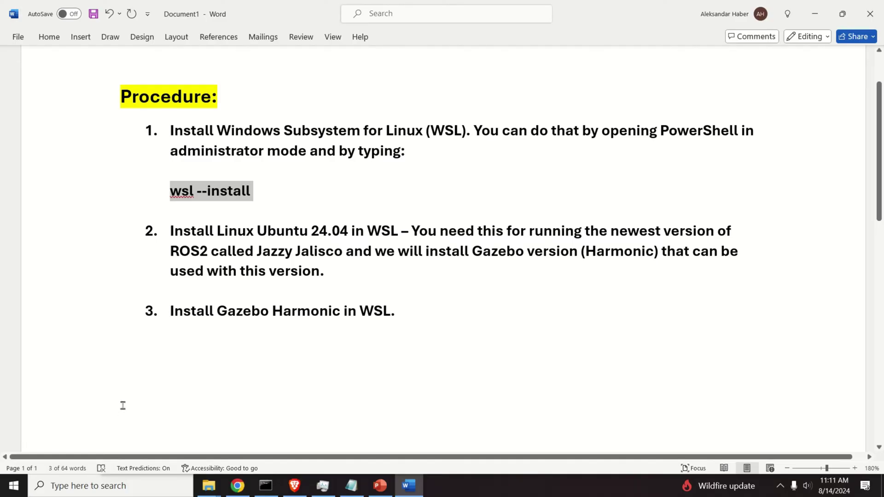
Step: Find the installed Ubuntu app through the Windows search, open it, and maximize its terminal window
left_click(14, 486)
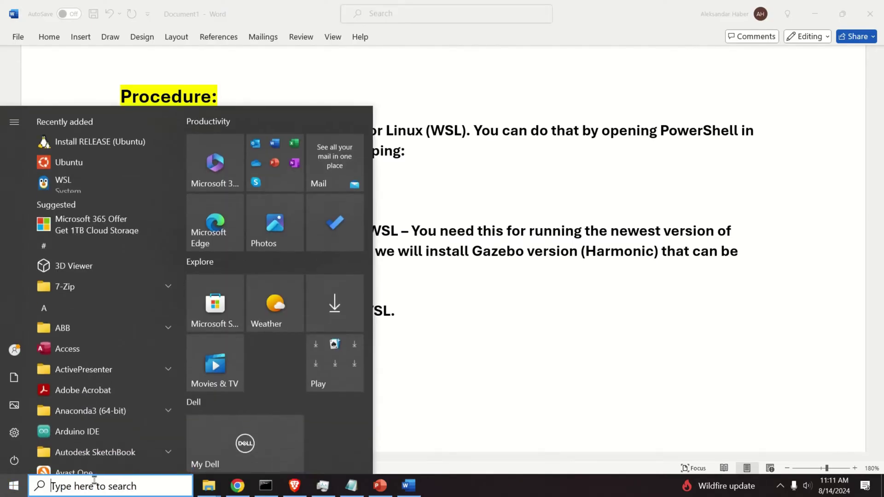
type("wsl")
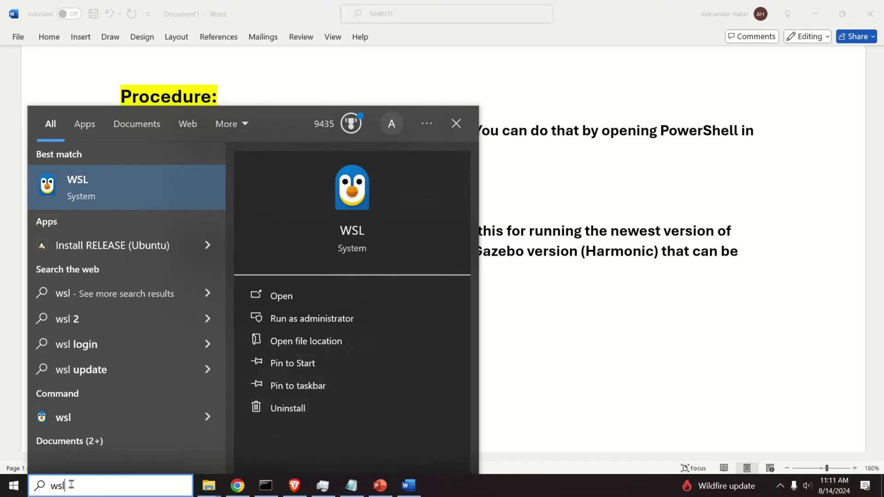
key("BackSpace")
key("BackSpace")
key("BackSpace")
type("ubtun")
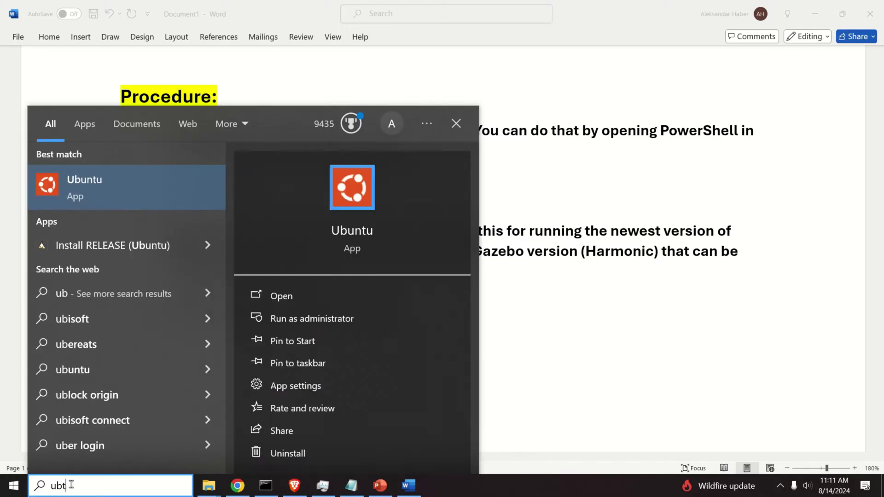
key("BackSpace")
key("BackSpace")
key("BackSpace")
left_click(358, 199)
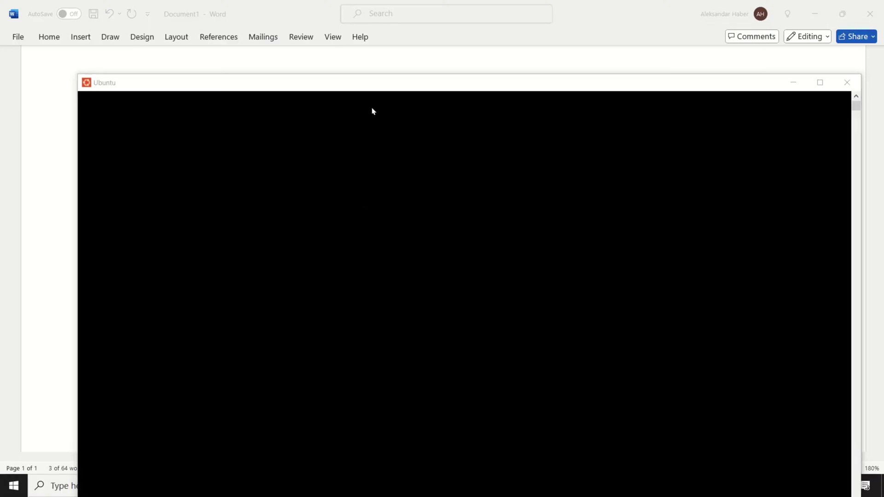
left_click_drag(376, 87, 307, 28)
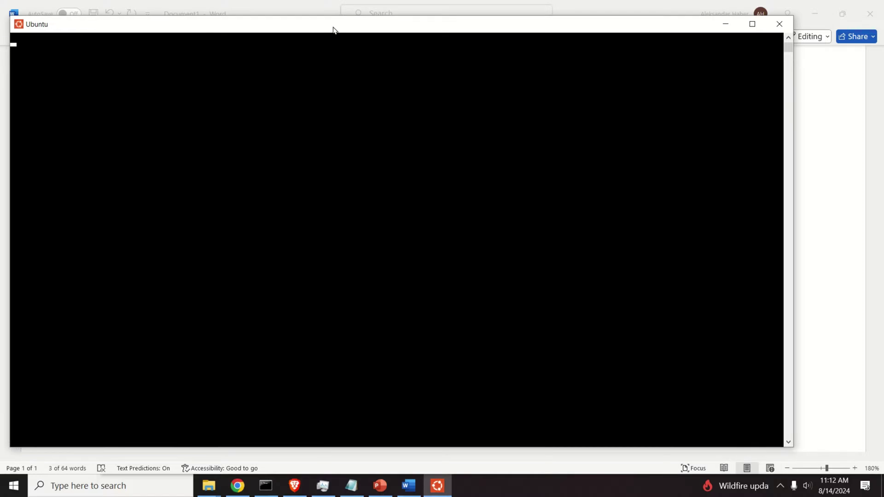
left_click(753, 24)
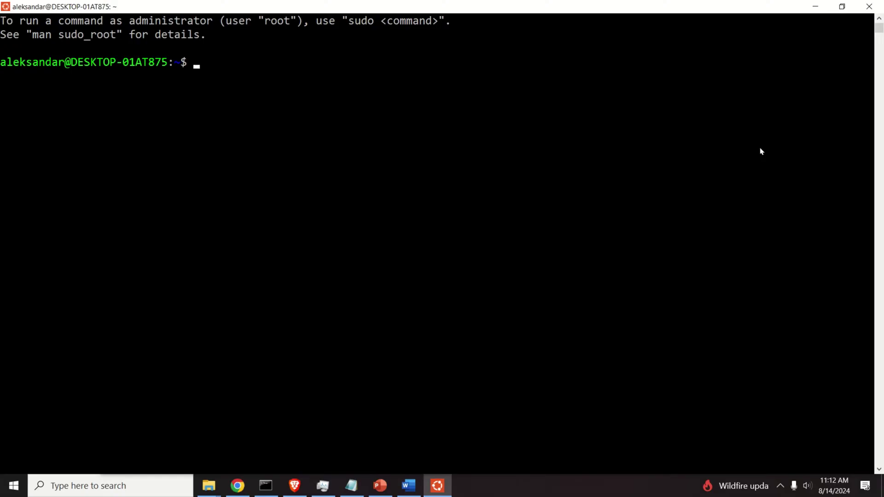
Step: Check the Ubuntu release with "lsb_release -a" and close the Ubuntu terminal
type("lsb_release -a")
key("Return")
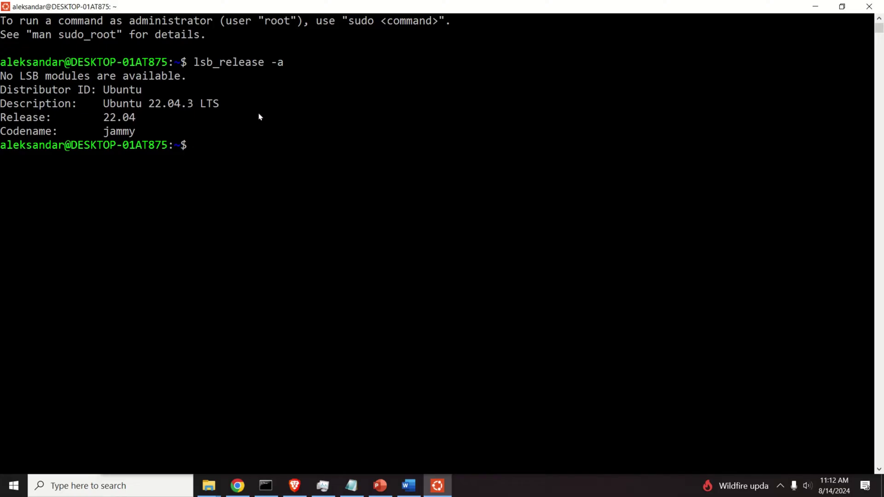
left_click(869, 7)
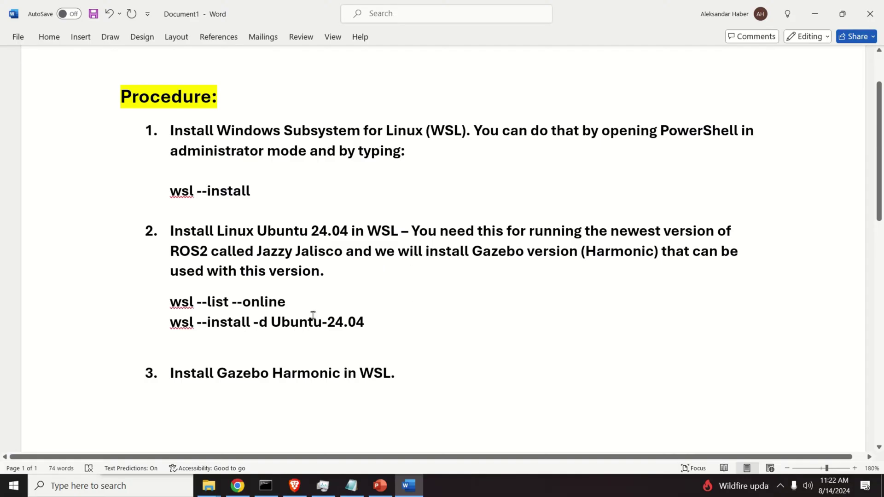
Step: Search Windows for PowerShell and open Windows PowerShell as administrator
left_click(13, 486)
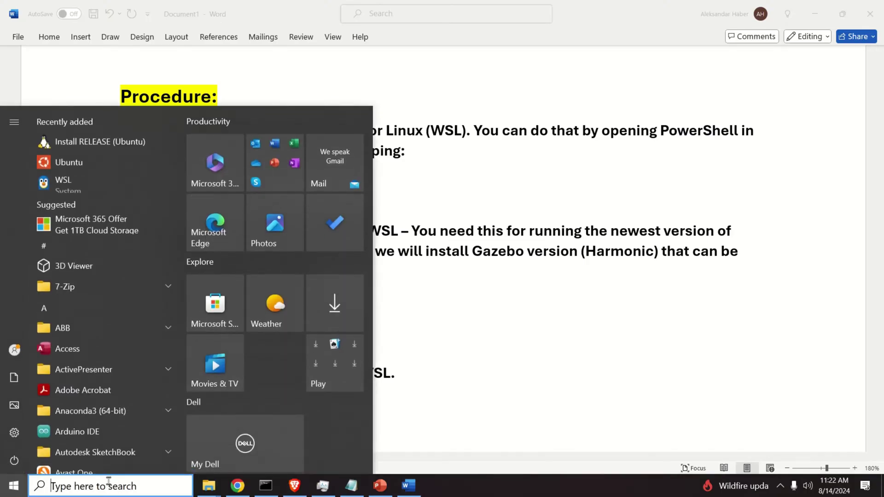
type("power")
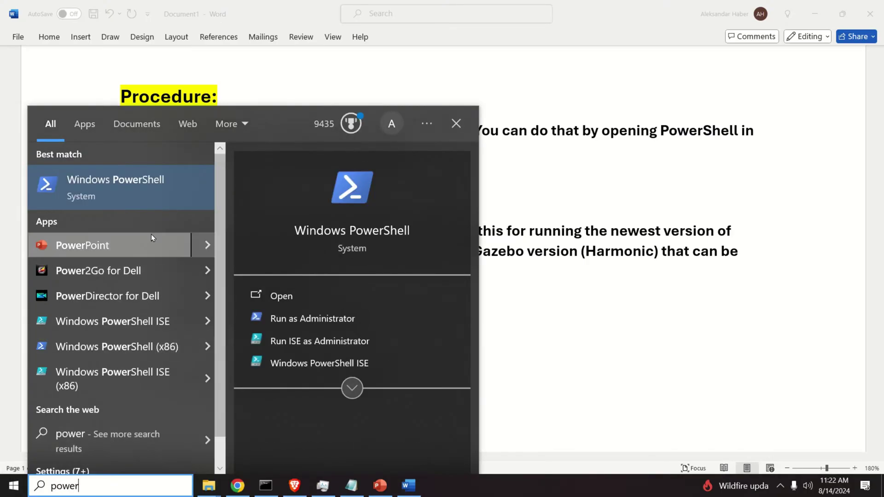
right_click(168, 189)
left_click(199, 203)
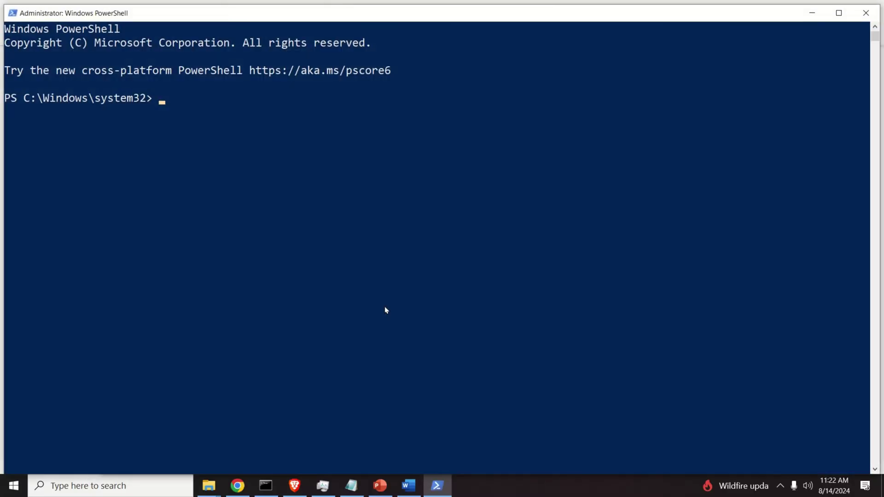
Step: Copy "wsl --list --online" from the second item of the Word procedure and run it in the administrator PowerShell window
key("alt+Tab")
left_click_drag(288, 301, 170, 303)
key("ctrl+c")
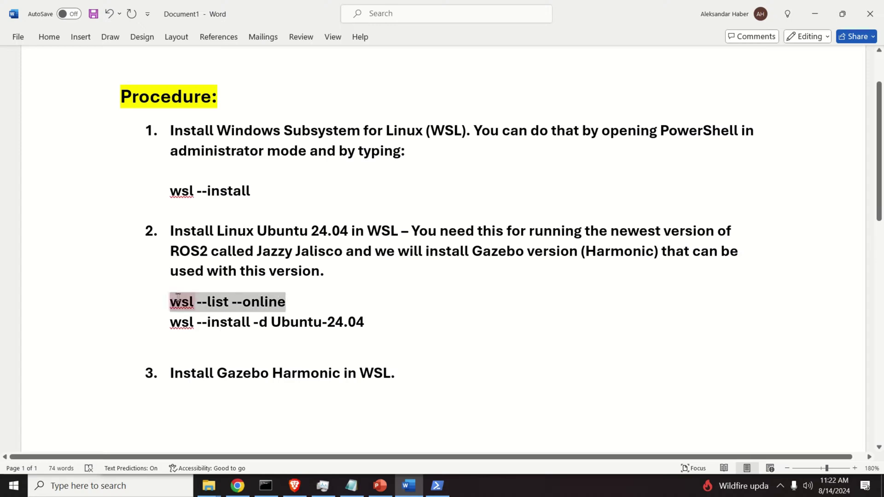
right_click(216, 306)
left_click(262, 101)
key("alt+Tab")
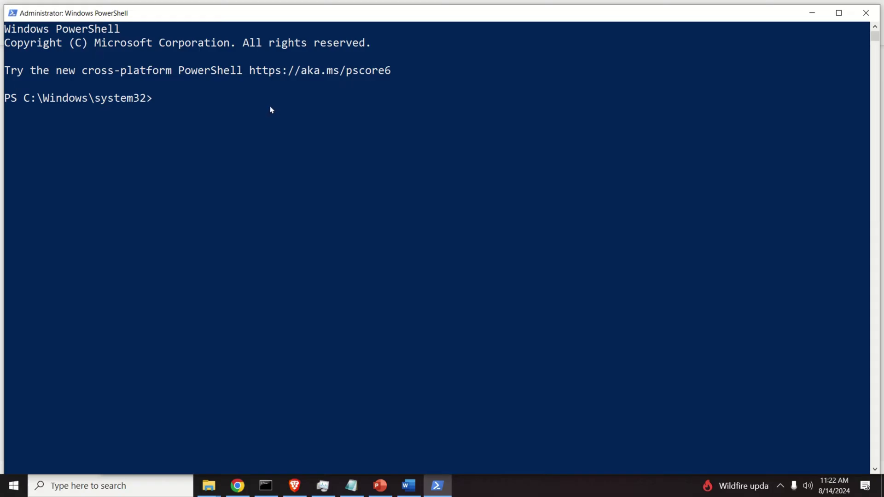
right_click(270, 112)
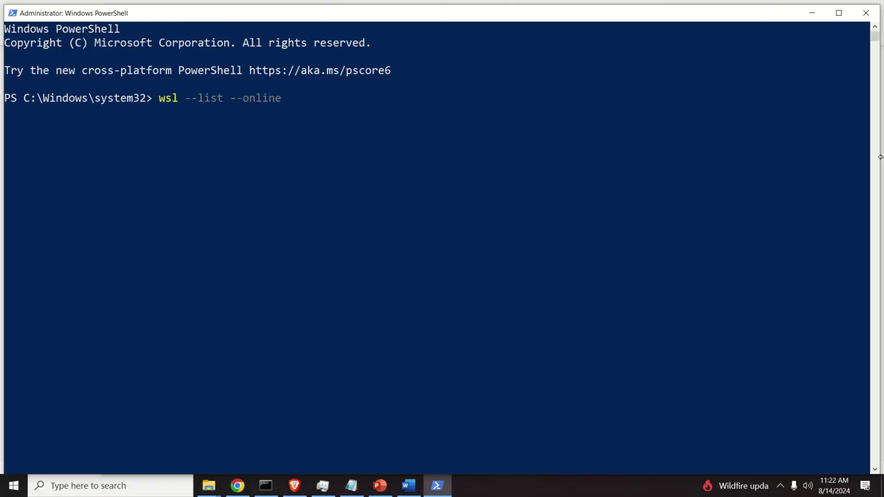
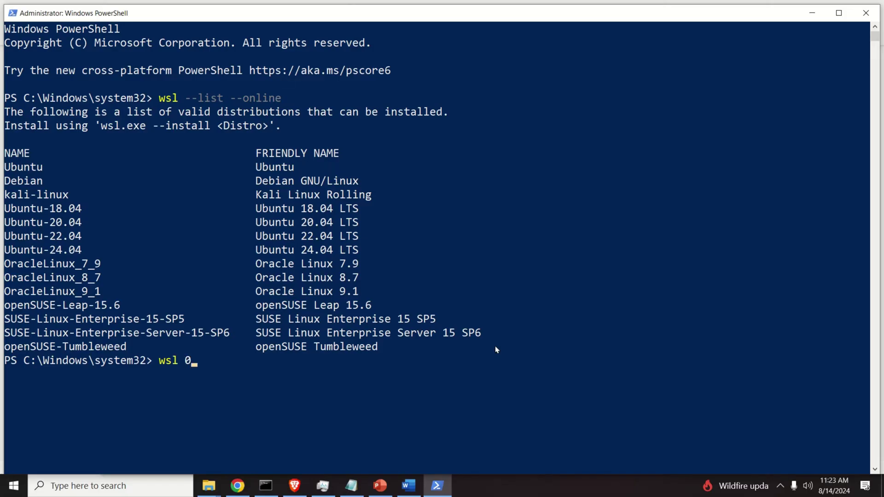
Step: Run "wsl --install -d Ubuntu-24.04", copying the distribution name from the list of available distributions
type("tall -d")
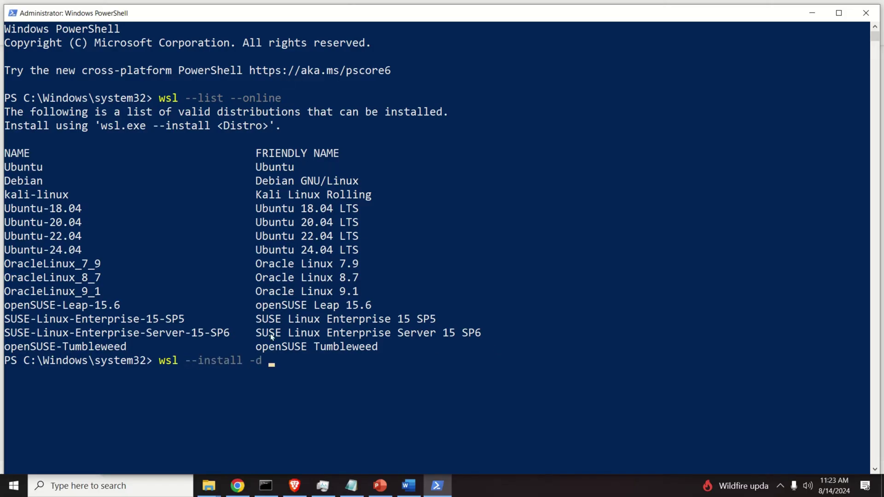
left_click_drag(82, 251, 6, 252)
key("ctrl+c")
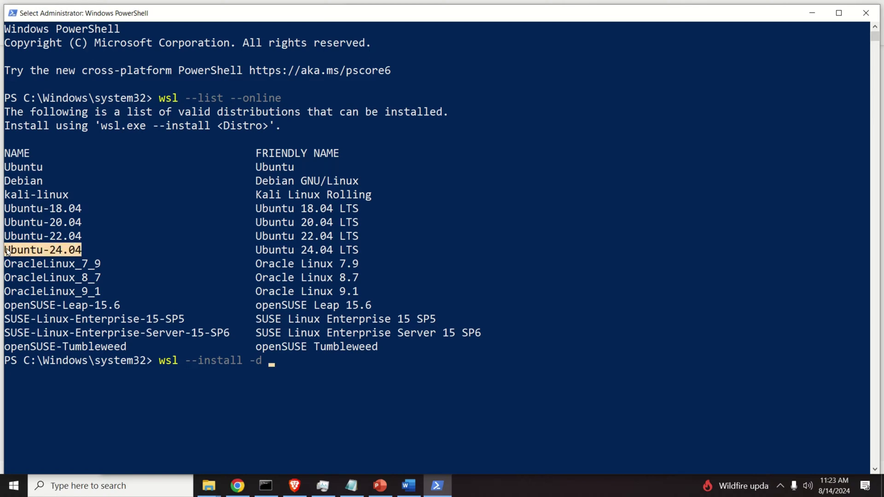
right_click(26, 256)
right_click(293, 356)
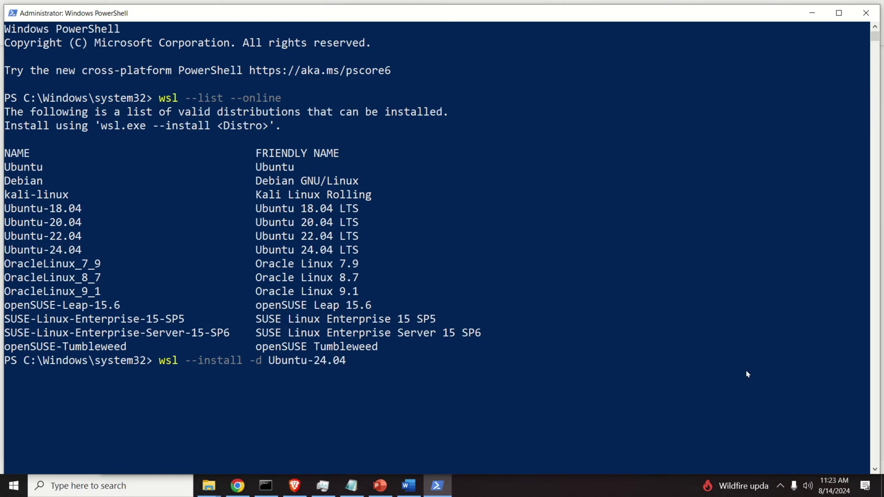
key("Return")
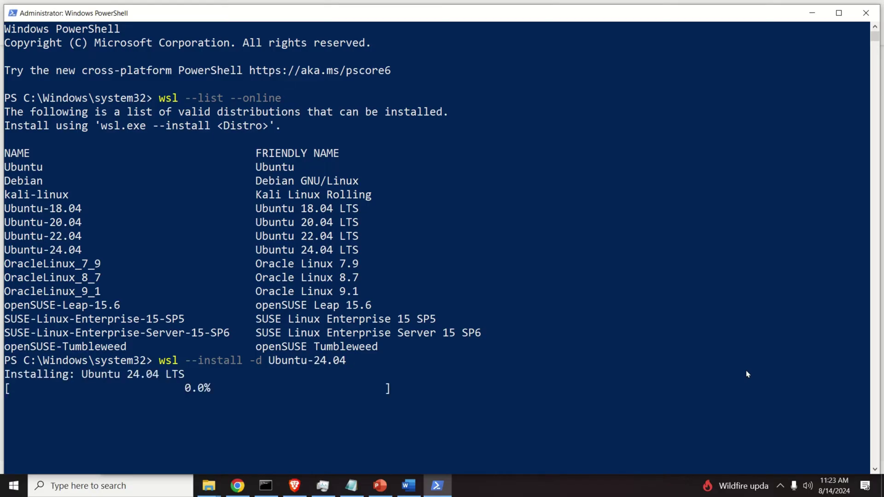
scroll(565, 382, "down", 1)
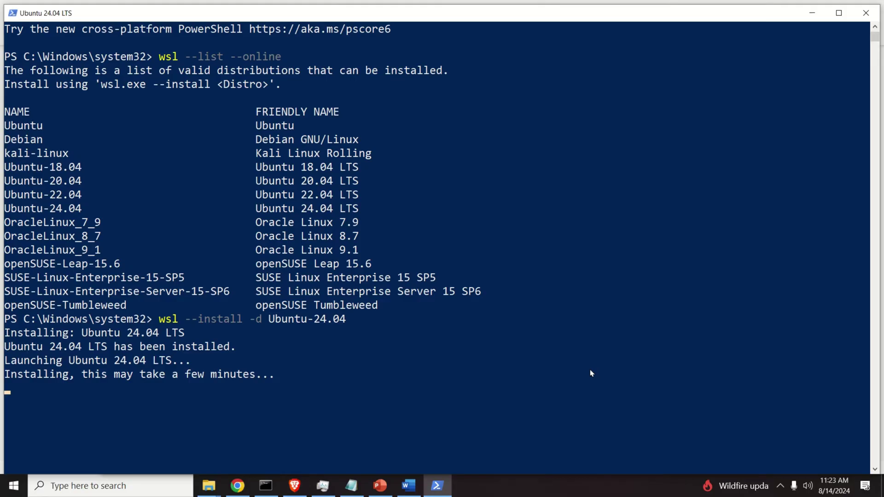
scroll(591, 374, "down", 1)
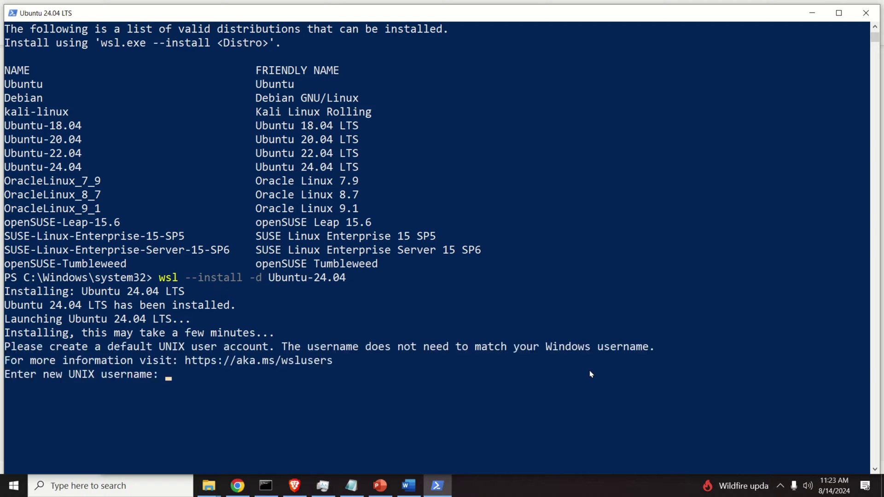
Step: Create the default UNIX user account by entering the username, the new password, and the password confirmation
type("aleksandar")
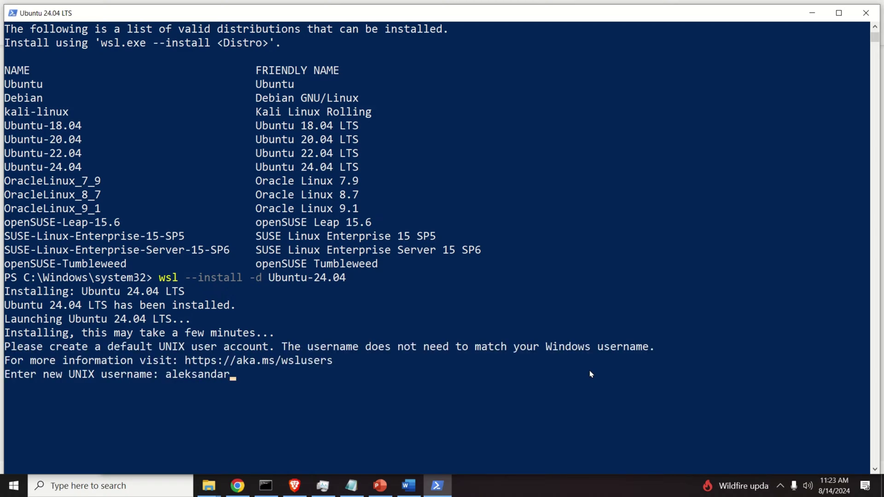
key("Return")
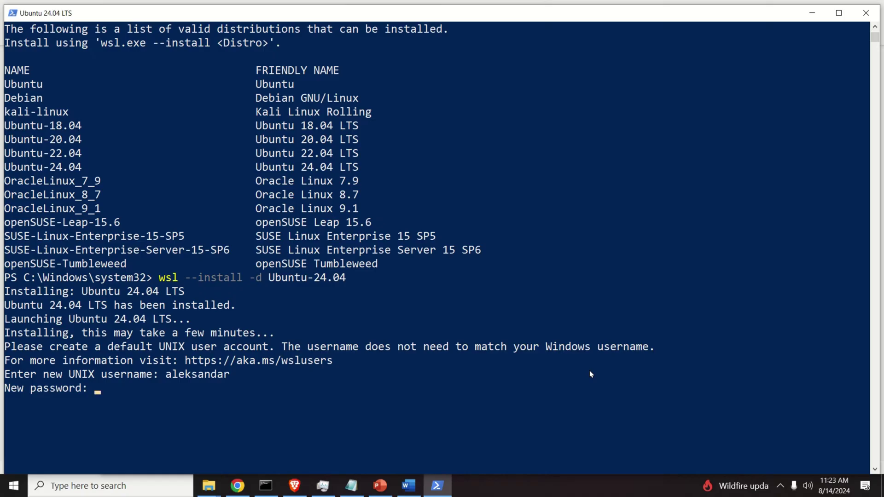
key("Return")
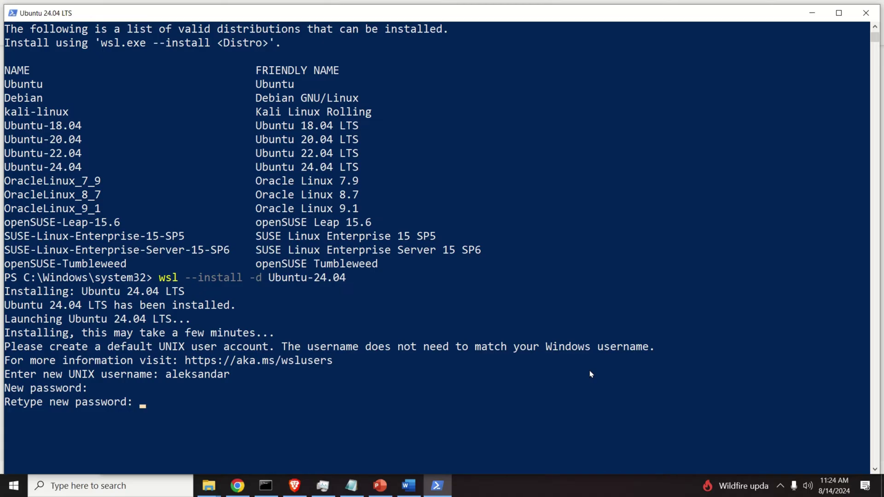
key("Return")
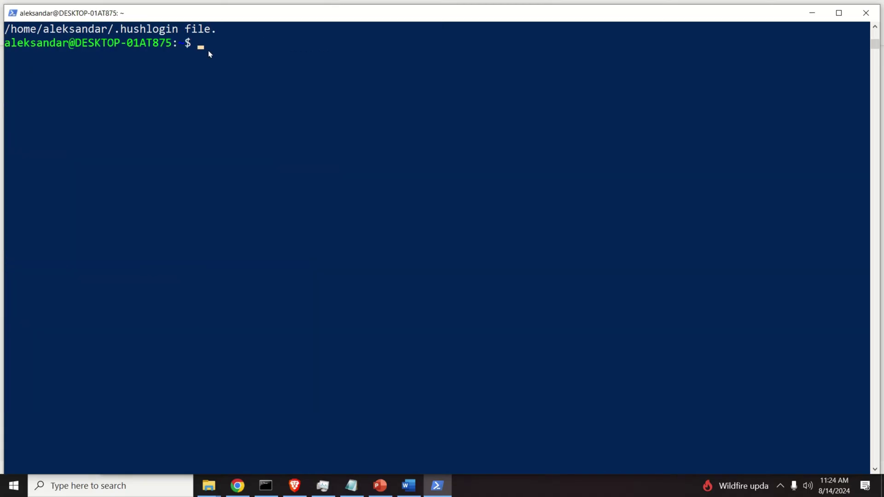
Step: Log out of the new Ubuntu session with "exit" and close the PowerShell window
type("exit")
key("Return")
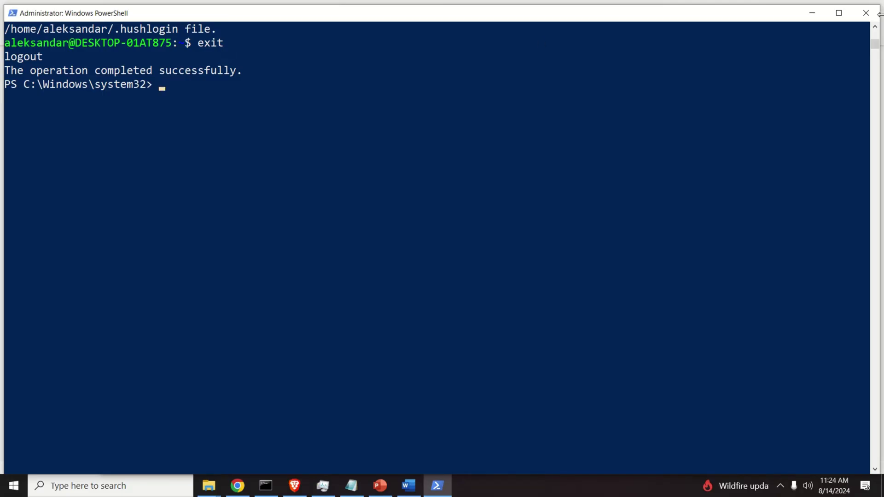
left_click(866, 13)
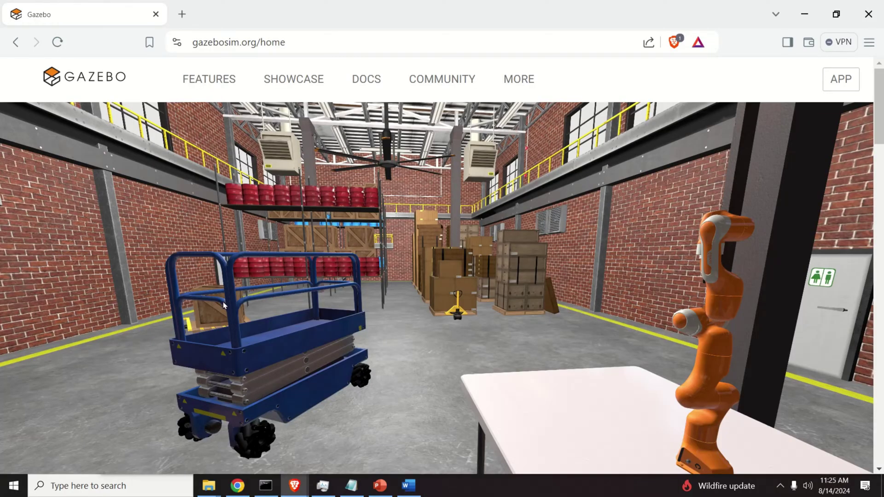
Step: Search Windows for "ubuntu 24.04" and open the Ubuntu 24.04 LTS app
left_click(13, 486)
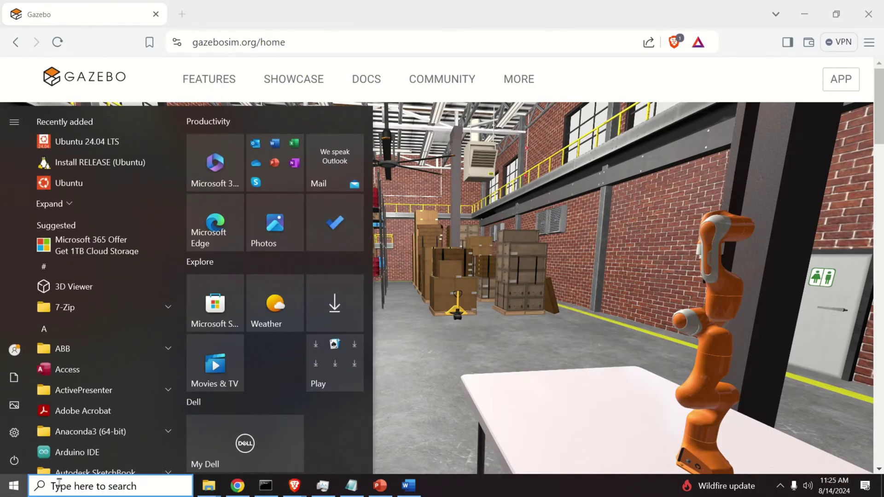
type("ubunt")
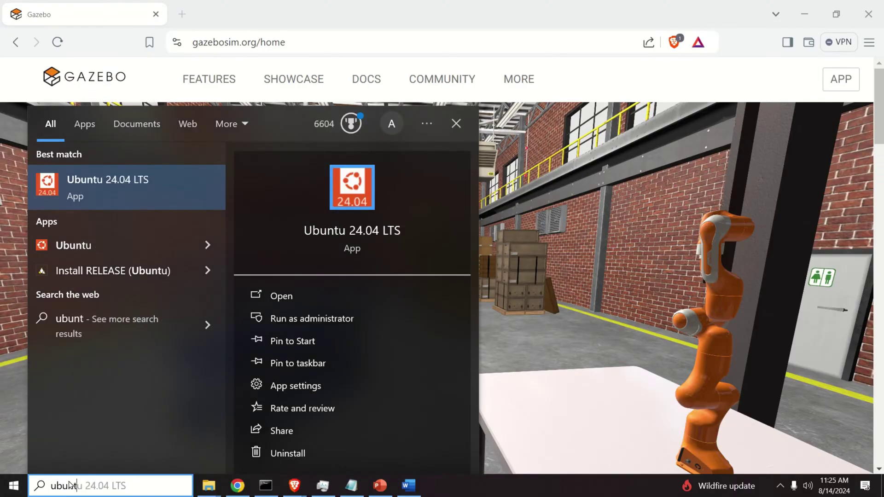
type("u")
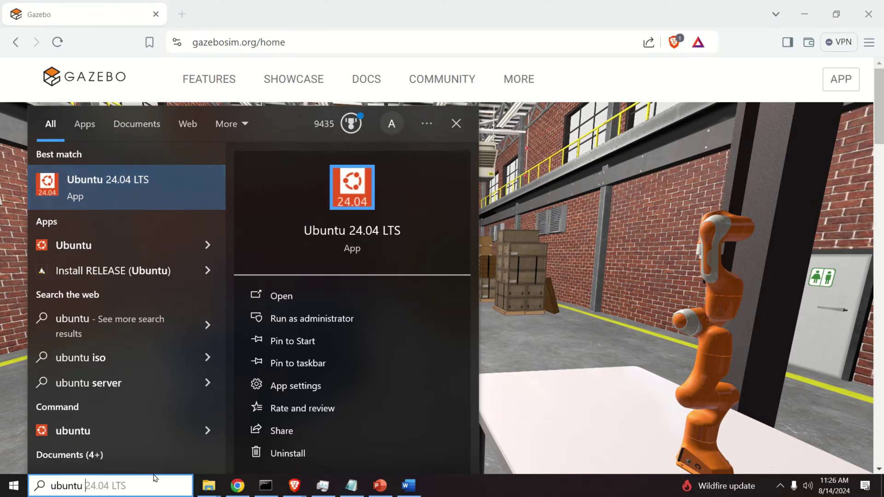
type("24.0")
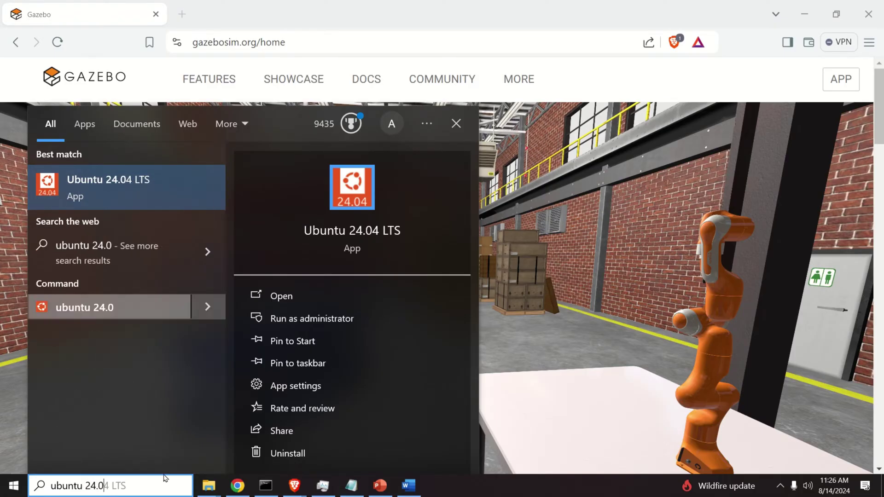
type("4")
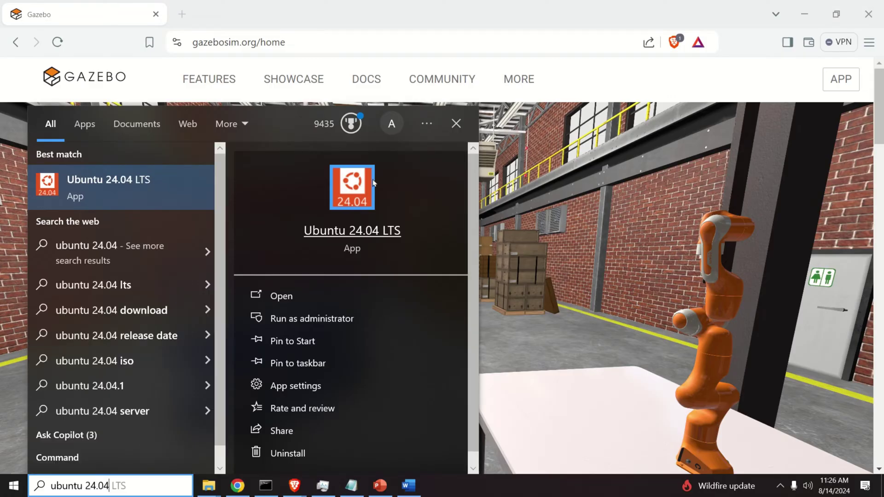
left_click(361, 199)
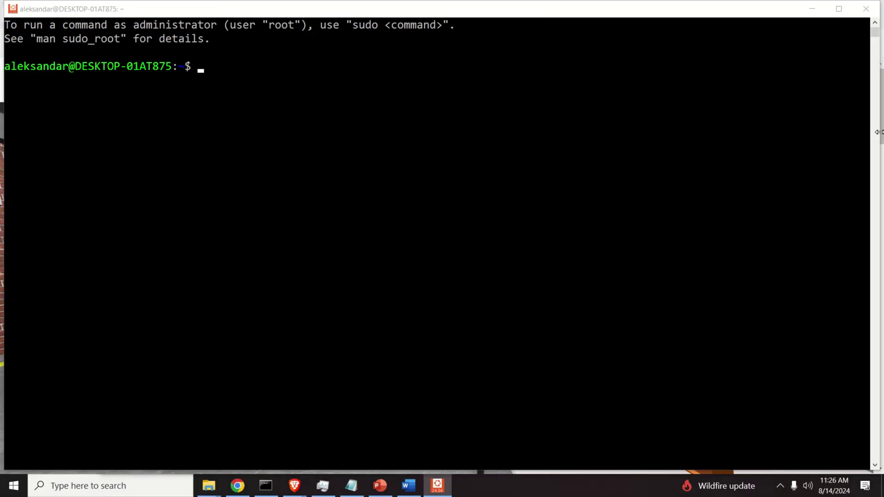
Step: Check the distribution version in the Ubuntu 24.04 LTS terminal with "lsb_release -a"
left_click(374, 81)
type("ls")
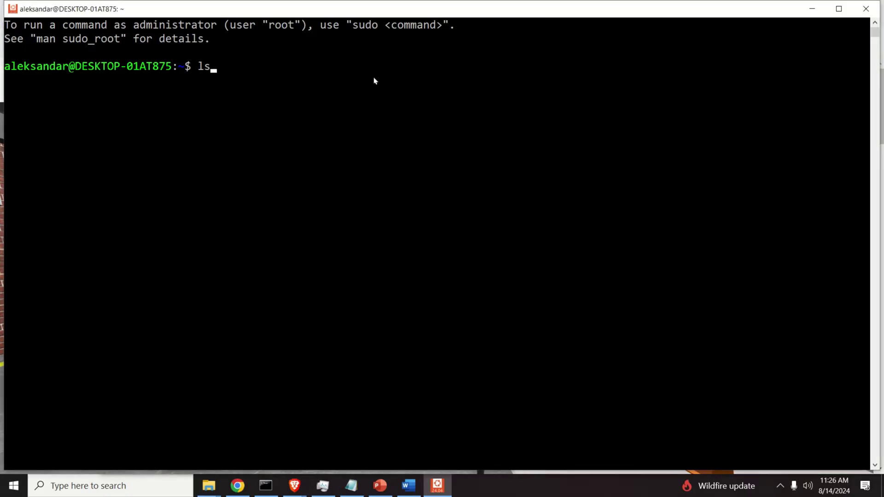
type("b_release -a")
key("Return")
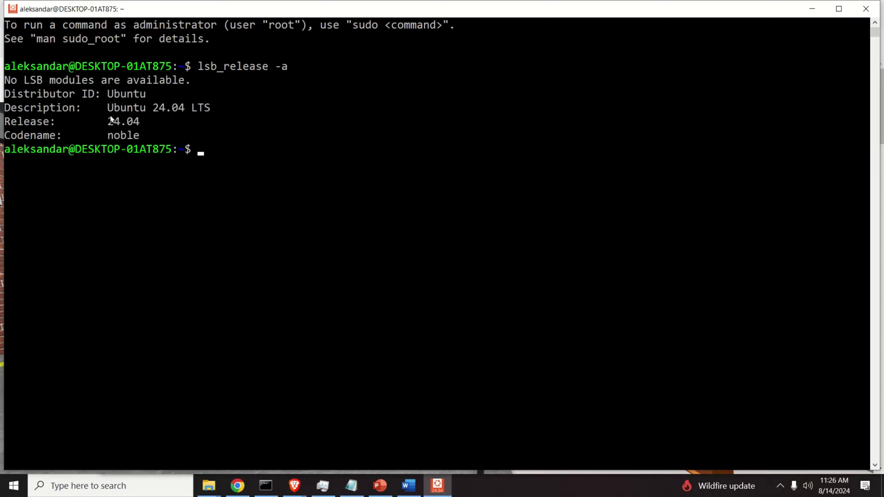
Step: Minimize the Ubuntu terminal and open the Getting Started page from the Gazebo homepage in the browser
left_click_drag(145, 138, 47, 96)
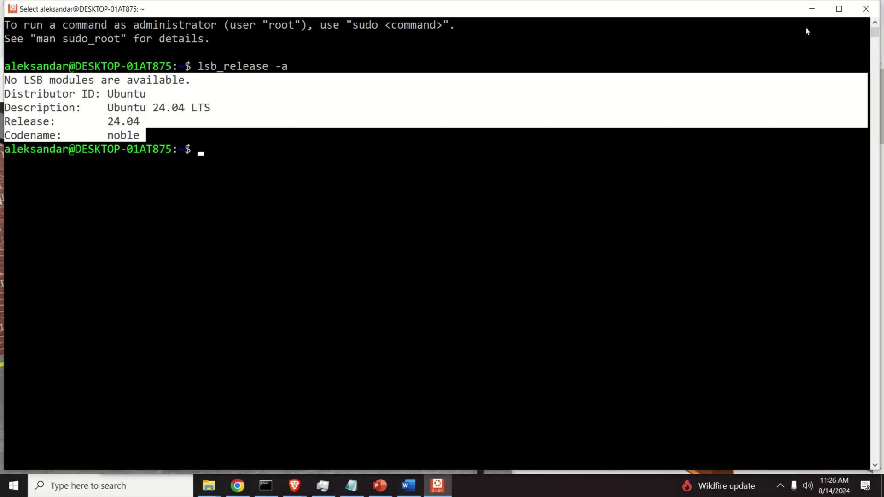
left_click(813, 11)
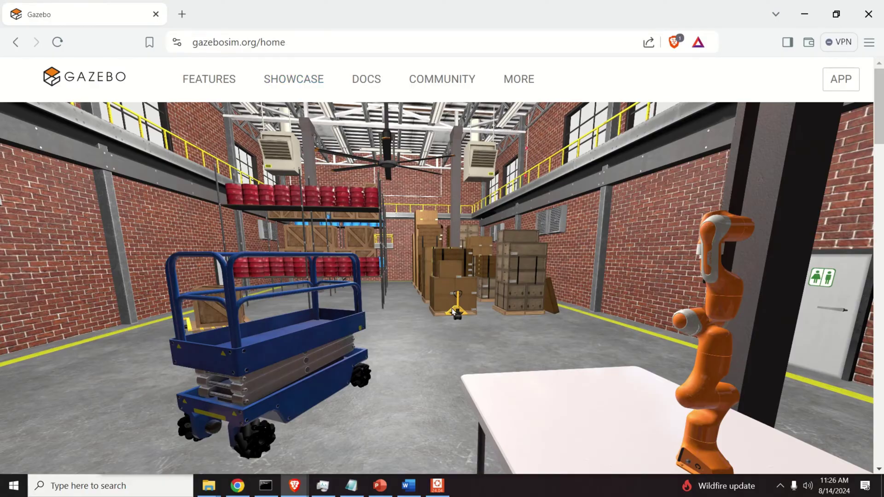
scroll(454, 313, "down", 4)
scroll(452, 304, "down", 5)
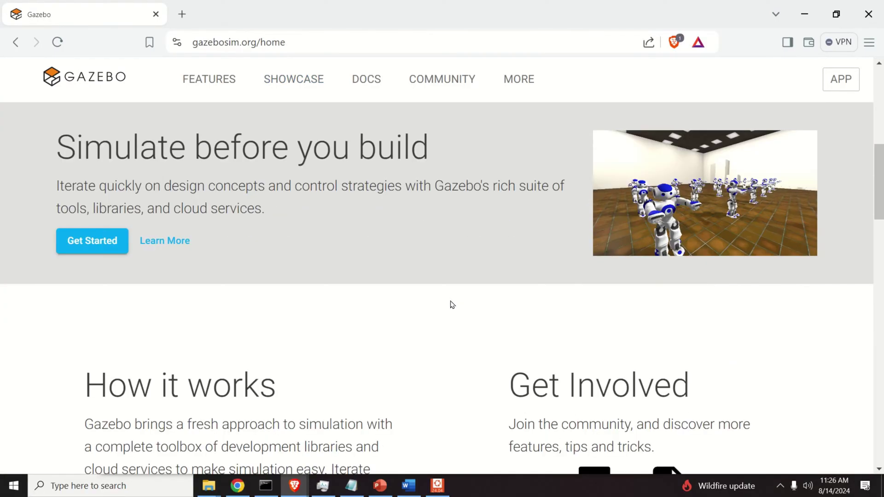
scroll(450, 304, "down", 4)
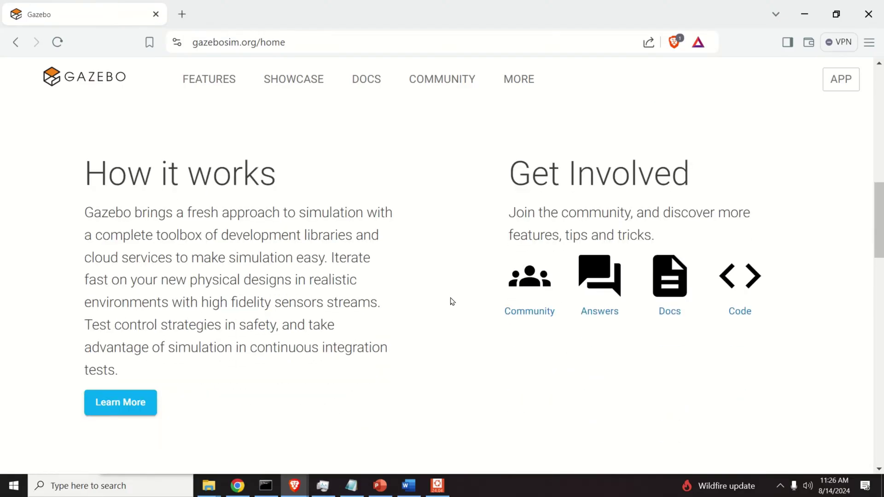
scroll(450, 301, "down", 4)
scroll(451, 302, "up", 7)
scroll(450, 315, "up", 8)
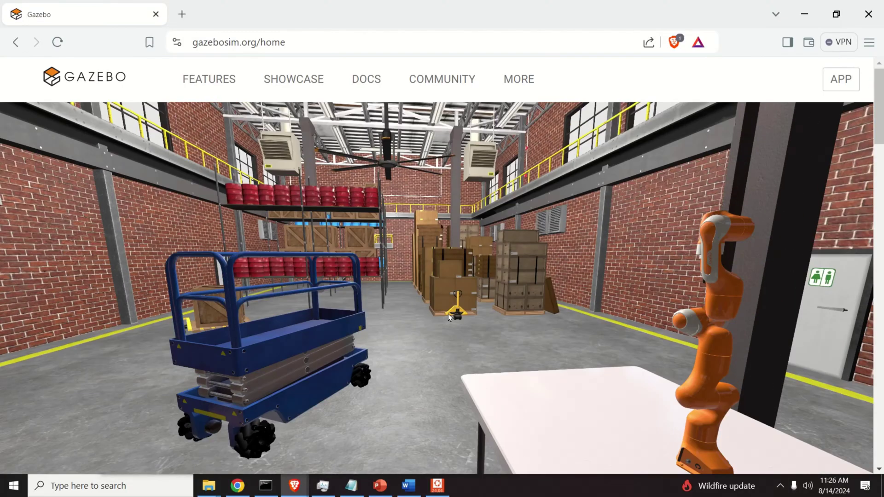
scroll(447, 315, "down", 8)
scroll(448, 318, "up", 3)
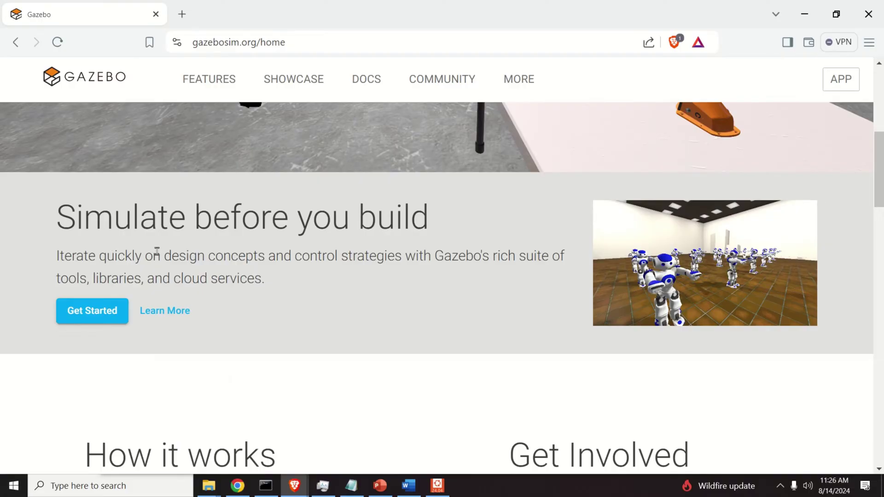
scroll(107, 320, "up", 4)
scroll(109, 319, "down", 7)
left_click(109, 176)
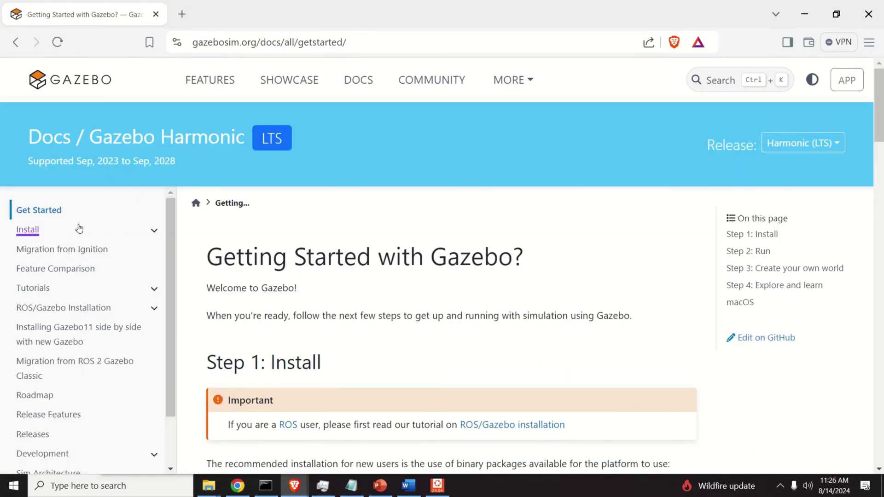
Step: Open the Install section of the Gazebo documentation and select the Harmonic (LTS) release
left_click(42, 232)
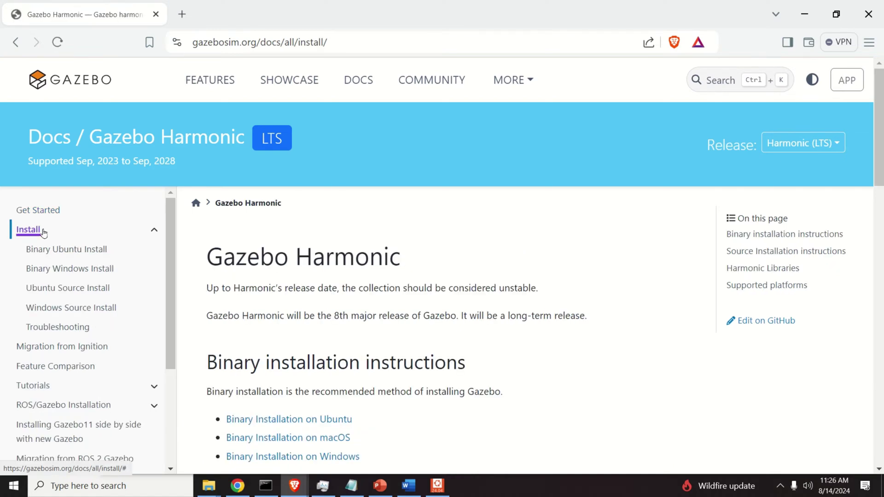
left_click(360, 40)
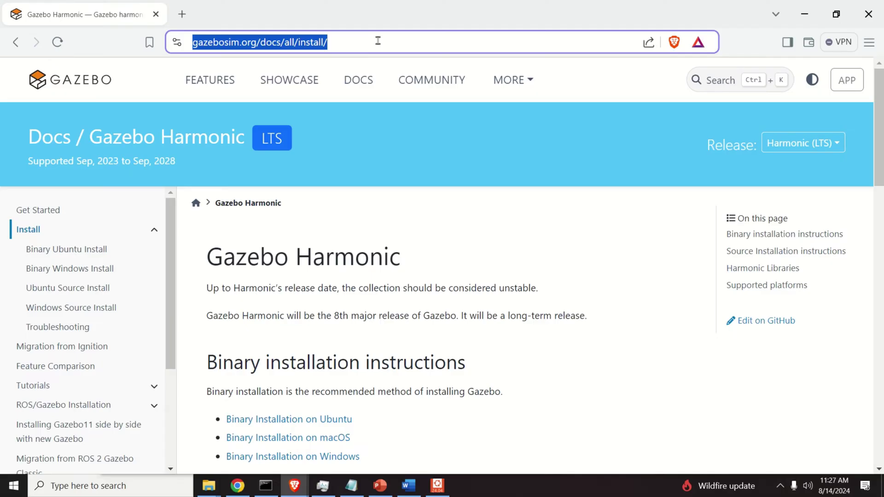
left_click(835, 148)
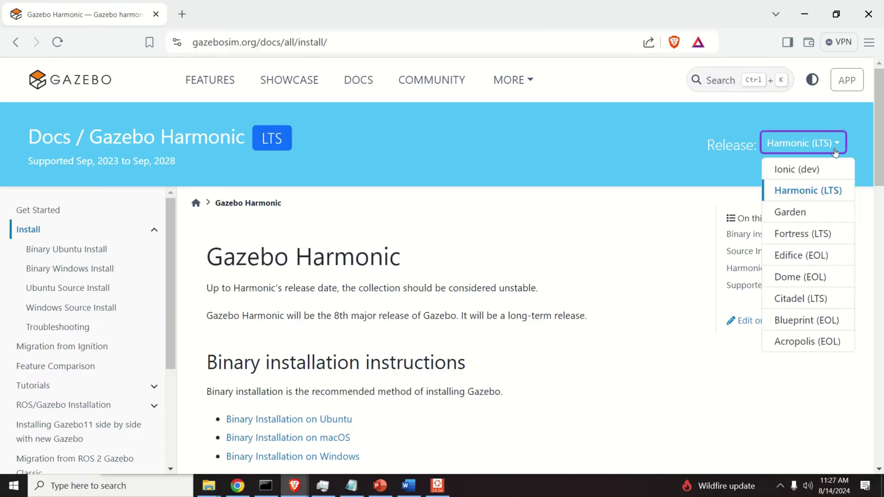
left_click(808, 193)
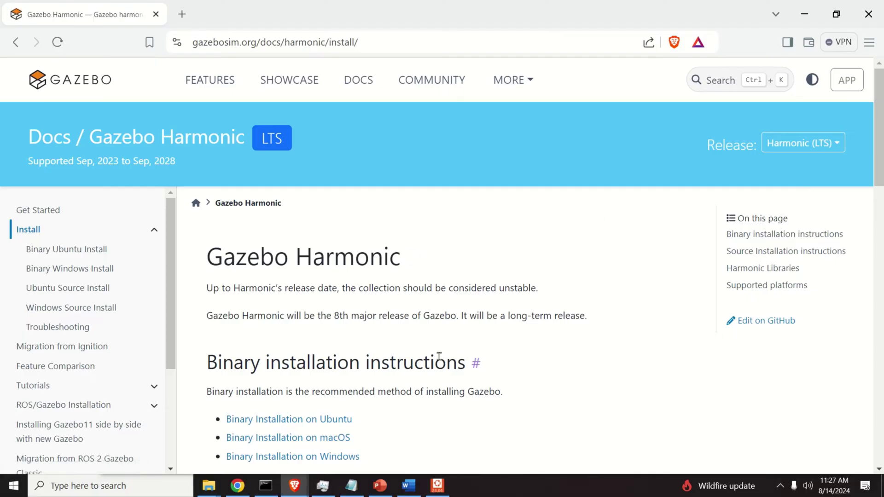
Step: Open the Binary Installation on Ubuntu instructions for Gazebo Harmonic
scroll(440, 356, "down", 3)
scroll(438, 357, "up", 1)
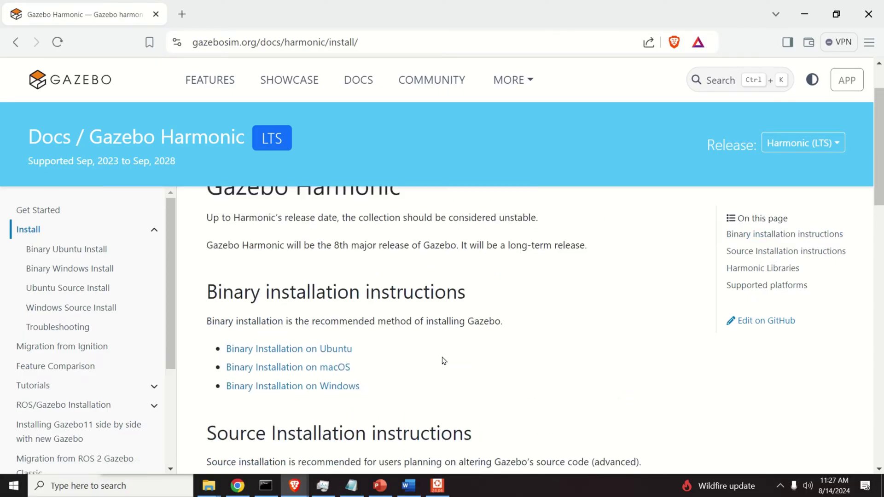
scroll(455, 361, "up", 1)
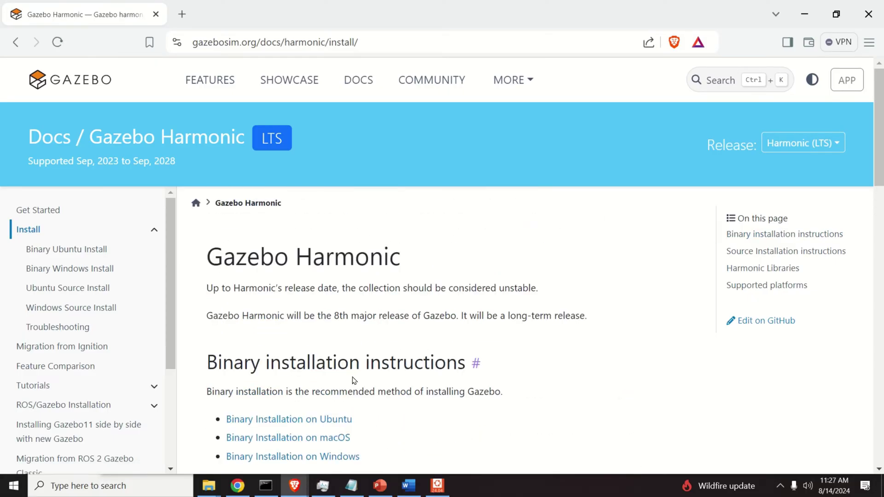
scroll(349, 365, "down", 3)
scroll(382, 376, "up", 1)
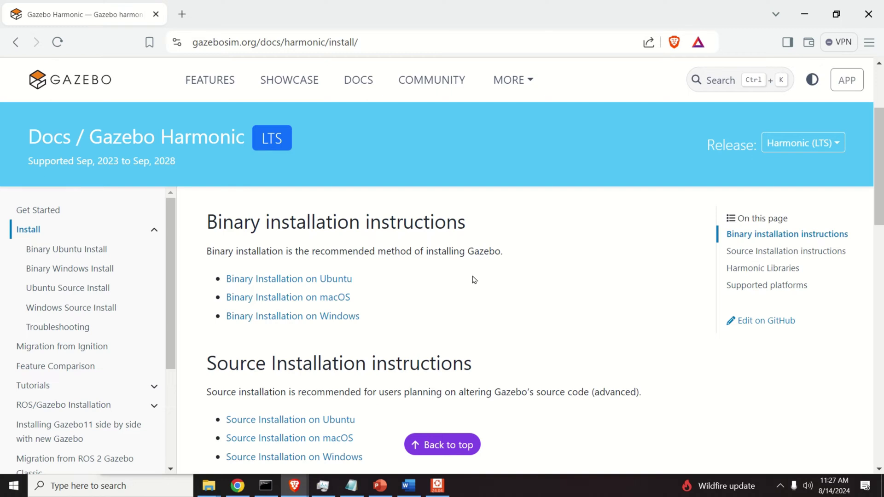
scroll(464, 358, "down", 2)
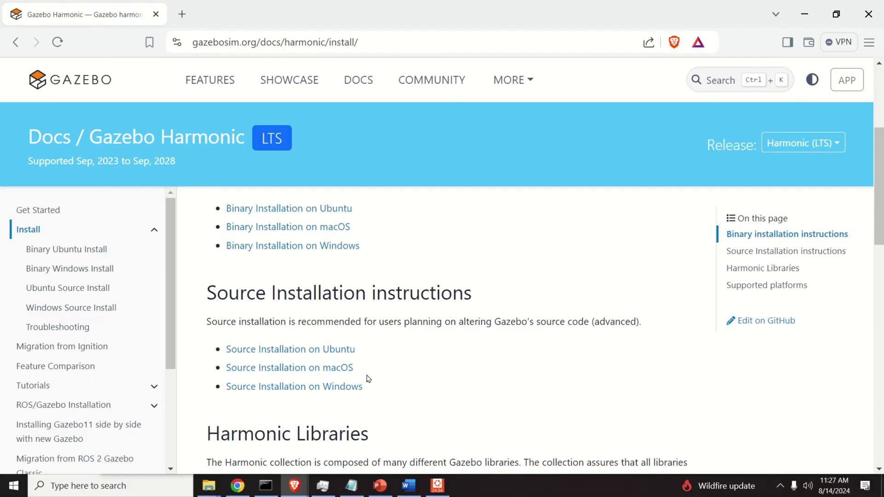
scroll(369, 379, "up", 4)
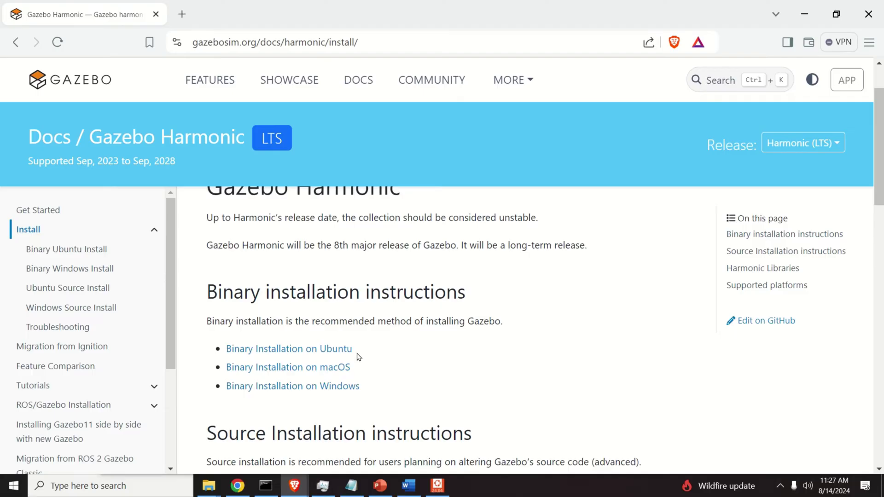
left_click(336, 350)
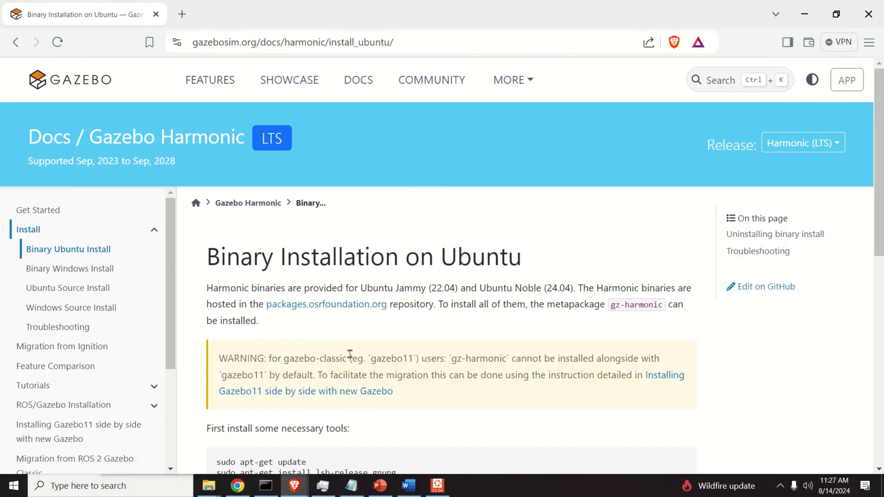
Step: Bring up the Ubuntu terminal and fit it into the upper half of the screen, above the documentation's installation commands
scroll(350, 361, "down", 3)
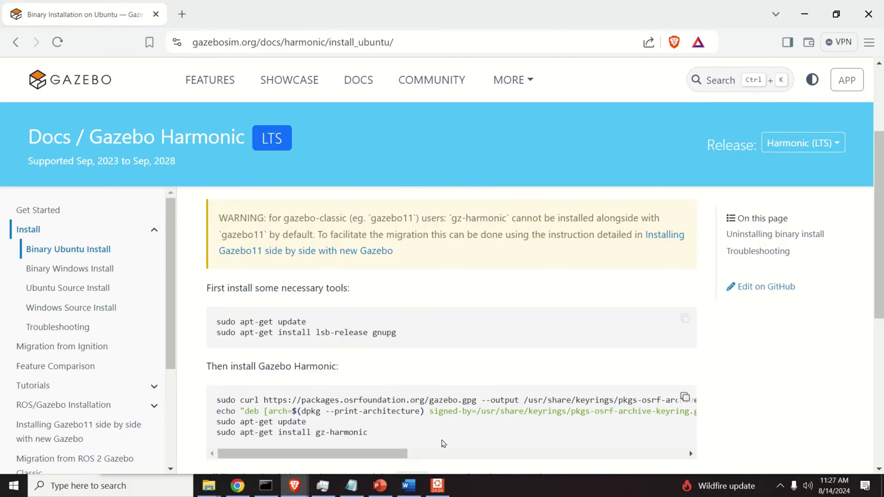
mouse_move(434, 495)
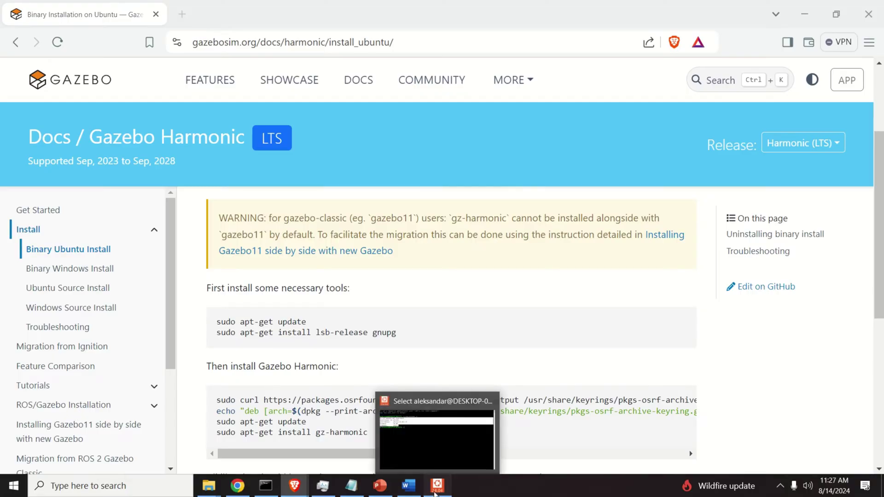
left_click(405, 440)
left_click_drag(755, 3, 723, 218)
left_click_drag(578, 215, 576, 2)
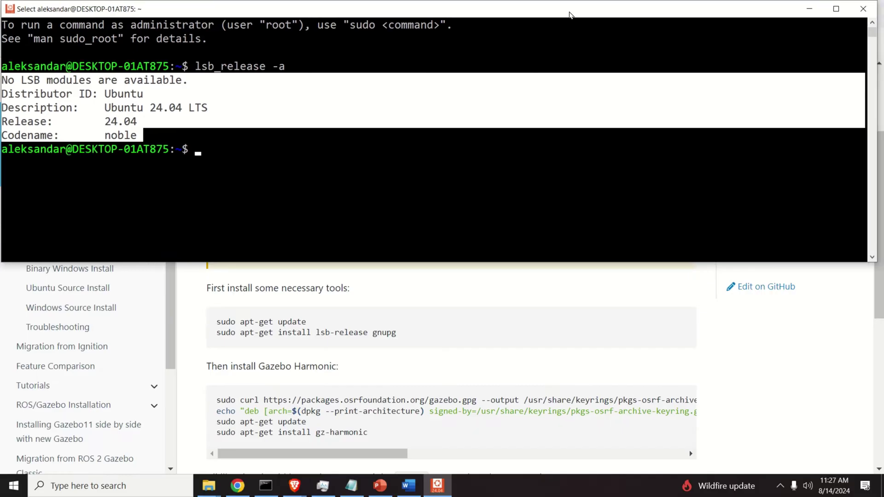
left_click(311, 324)
left_click_drag(306, 322, 217, 322)
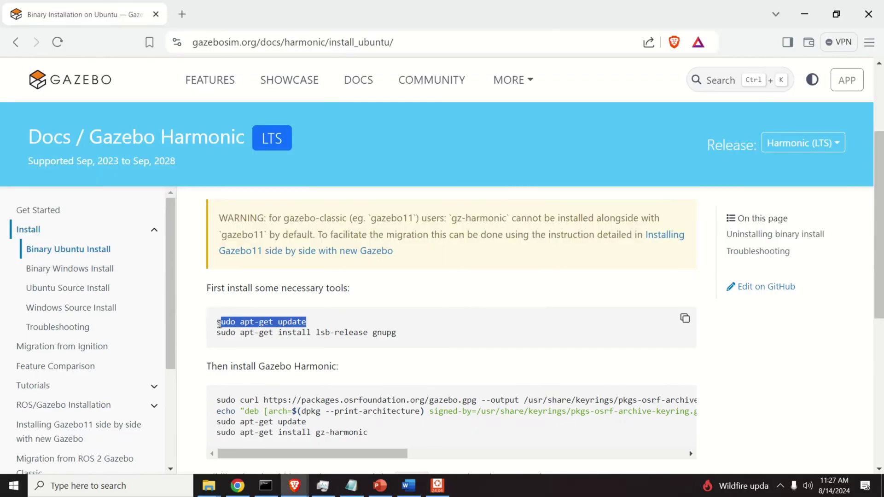
right_click(283, 325)
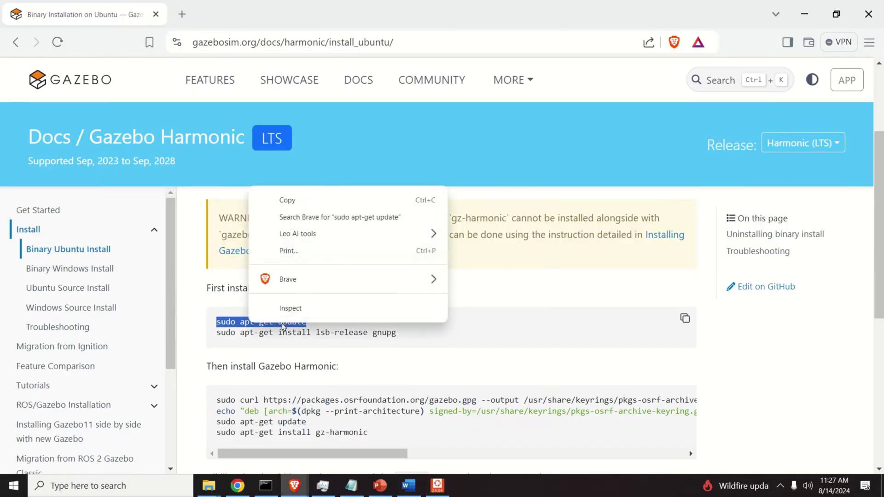
left_click(312, 201)
key("alt+Tab")
right_click(356, 159)
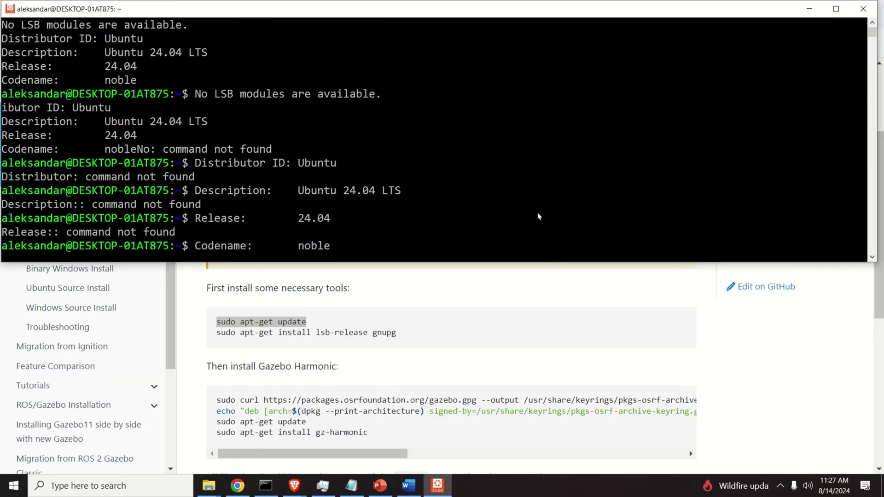
key("BackSpace")
key("BackSpace")
key("BackSpace")
key("BackSpace")
key("BackSpace")
key("BackSpace")
key("BackSpace")
key("BackSpace")
key("BackSpace")
key("BackSpace")
key("BackSpace")
key("BackSpace")
key("BackSpace")
key("BackSpace")
key("BackSpace")
key("BackSpace")
key("BackSpace")
key("BackSpace")
key("BackSpace")
key("BackSpace")
key("BackSpace")
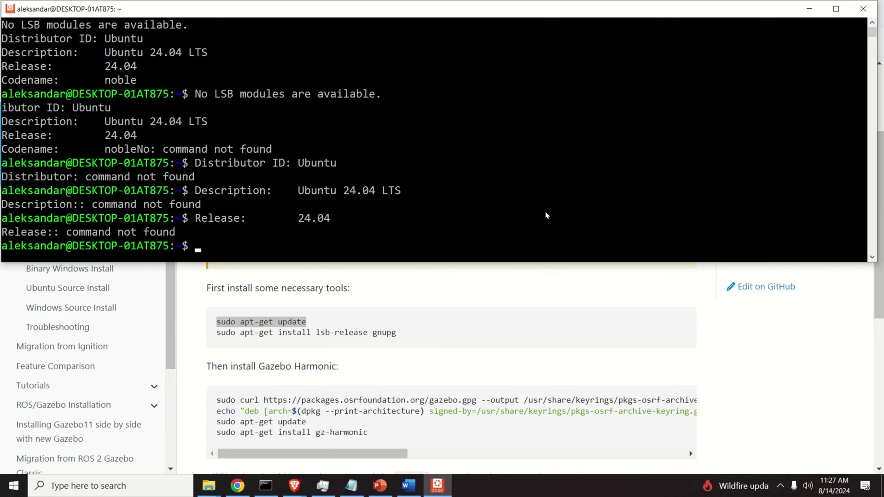
Step: Copy "sudo apt-get update" from the instructions, run it in the Ubuntu terminal, and enter the sudo password
right_click(277, 317)
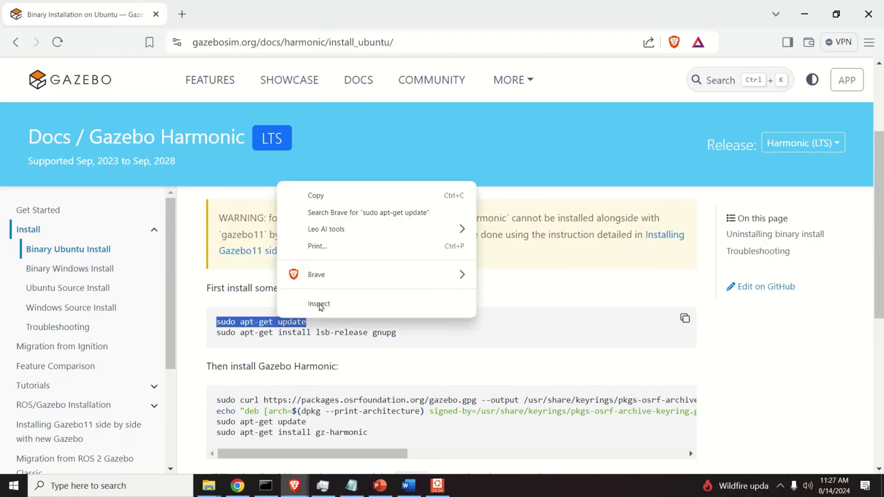
left_click(348, 196)
key("alt+Tab")
right_click(219, 245)
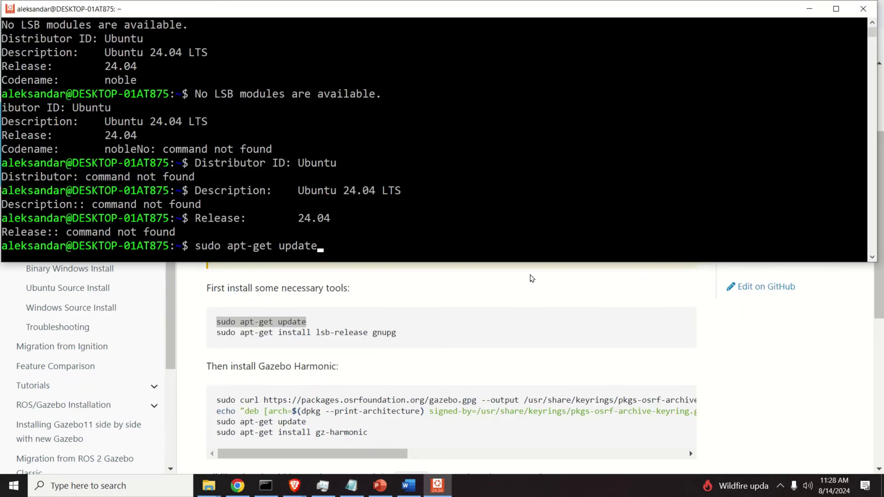
key("Return")
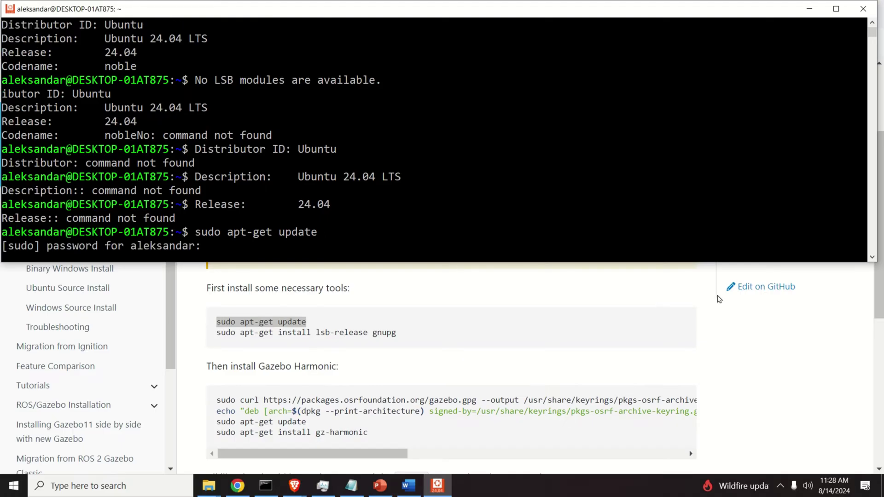
key("Return")
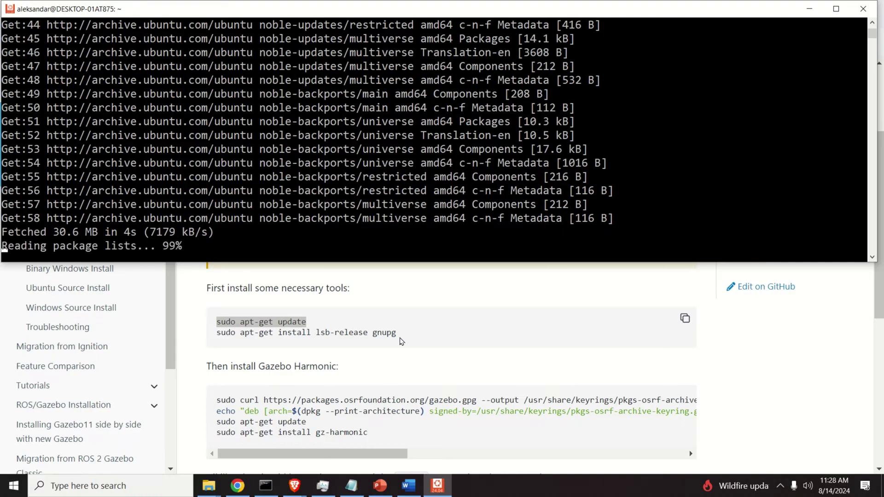
Step: Copy "sudo apt-get install lsb-release gnupg" from the instructions and run it in the Ubuntu terminal
left_click_drag(395, 336, 222, 334)
right_click(254, 338)
left_click(270, 335)
double_click(225, 333)
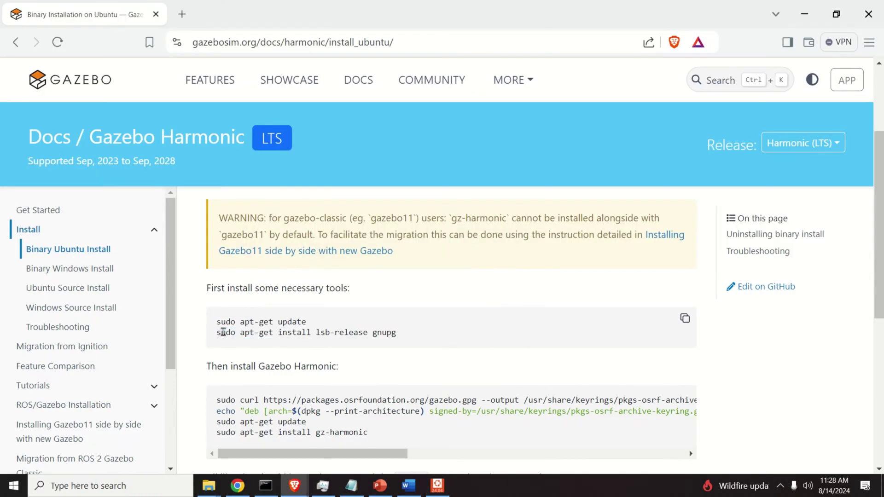
triple_click(225, 332)
right_click(283, 332)
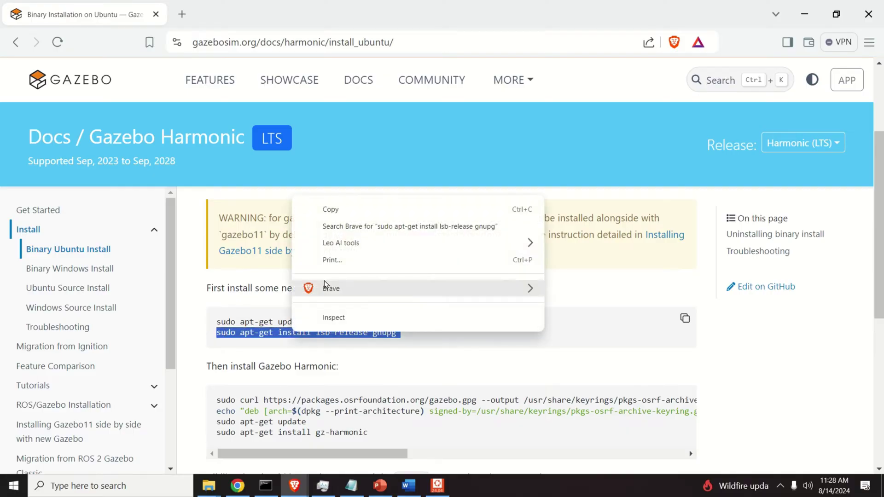
left_click(361, 213)
key("alt+Tab")
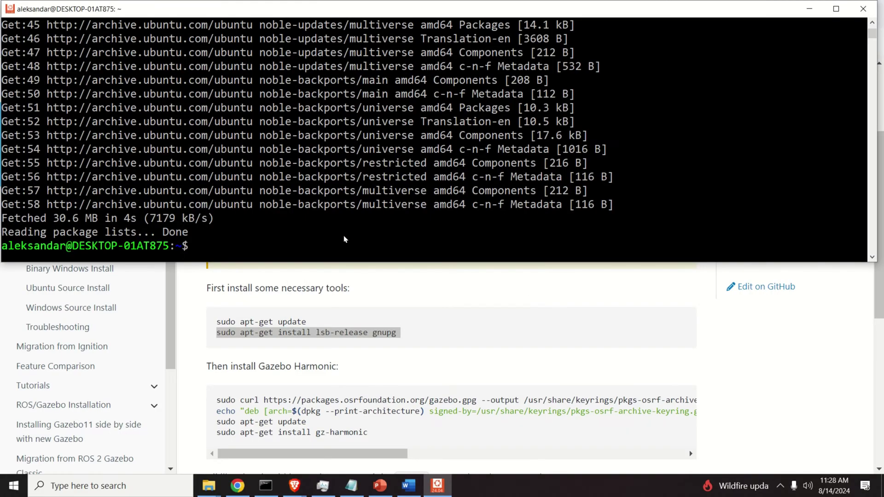
right_click(346, 240)
key("Return")
triple_click(345, 397)
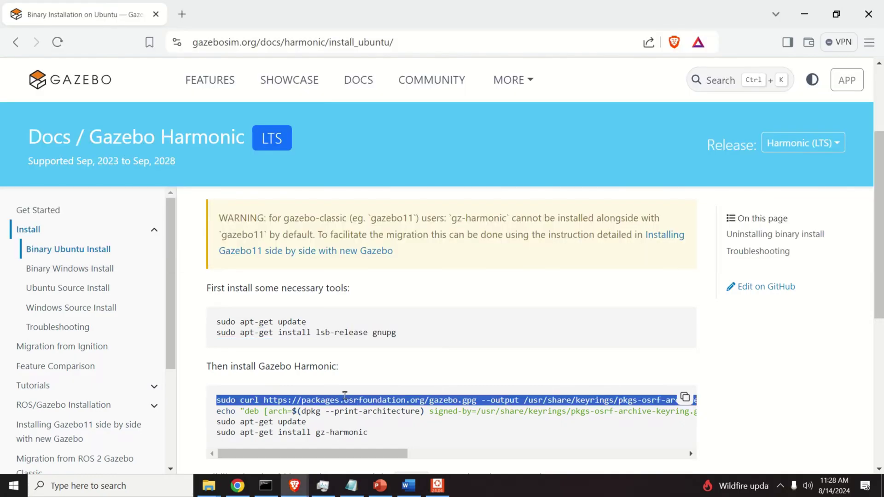
right_click(347, 397)
left_click(405, 274)
key("alt+Tab")
key("ctrl+v")
key("Return")
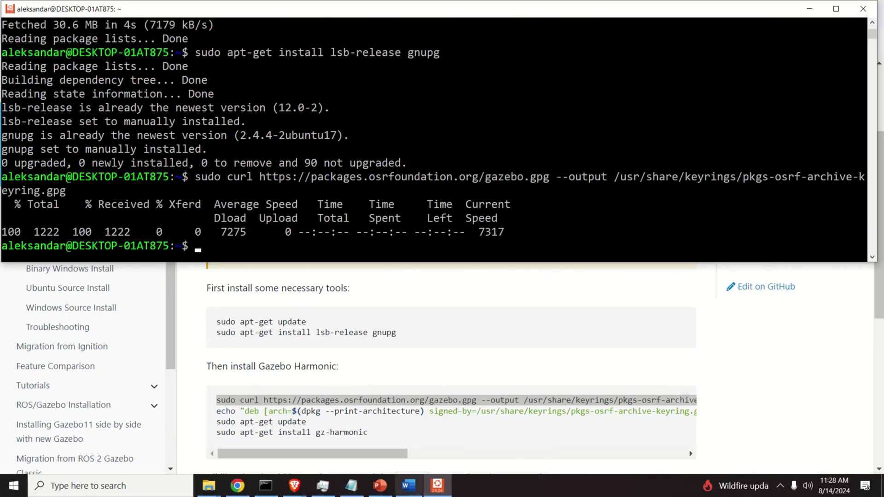
Step: Add the Gazebo stable repository to /etc/apt/sources.list.d/gazebo-stable.list by running the documentation's "echo" command in the Ubuntu terminal
triple_click(353, 411)
right_click(354, 411)
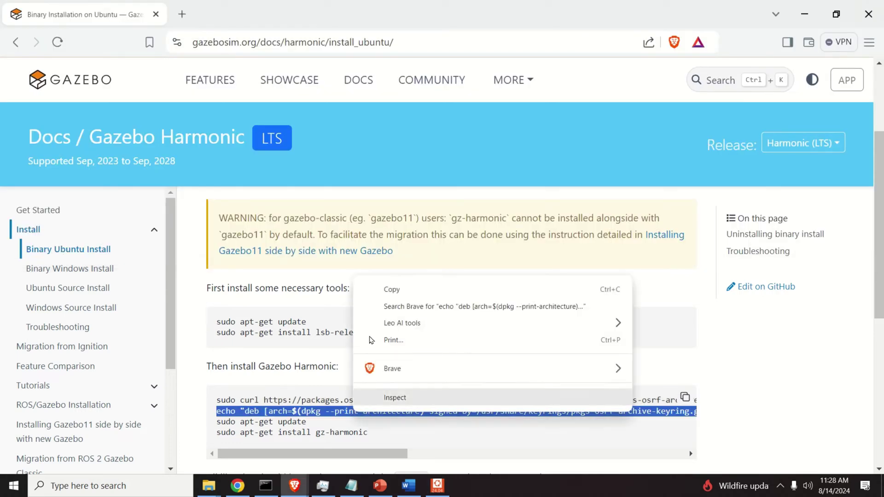
left_click(383, 291)
key("alt+Tab")
right_click(352, 248)
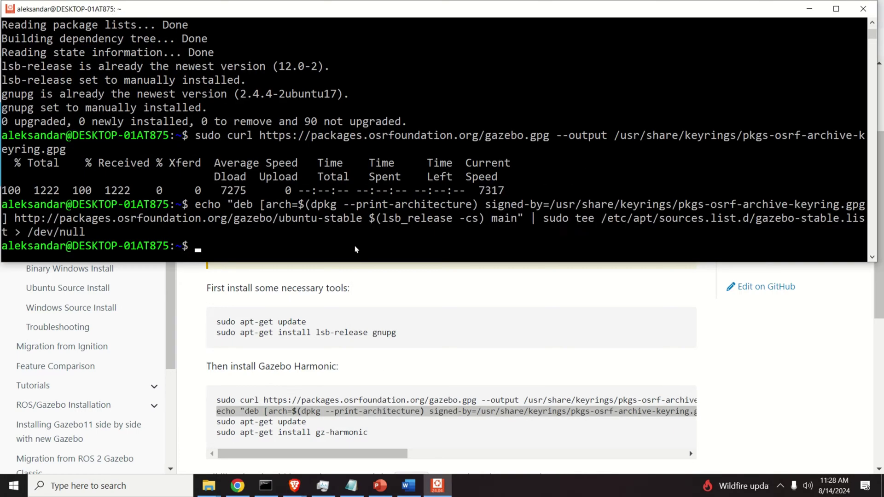
Step: Copy the second "sudo apt-get update" from the Gazebo Harmonic install commands and run it in the Ubuntu terminal
double_click(292, 422)
triple_click(292, 422)
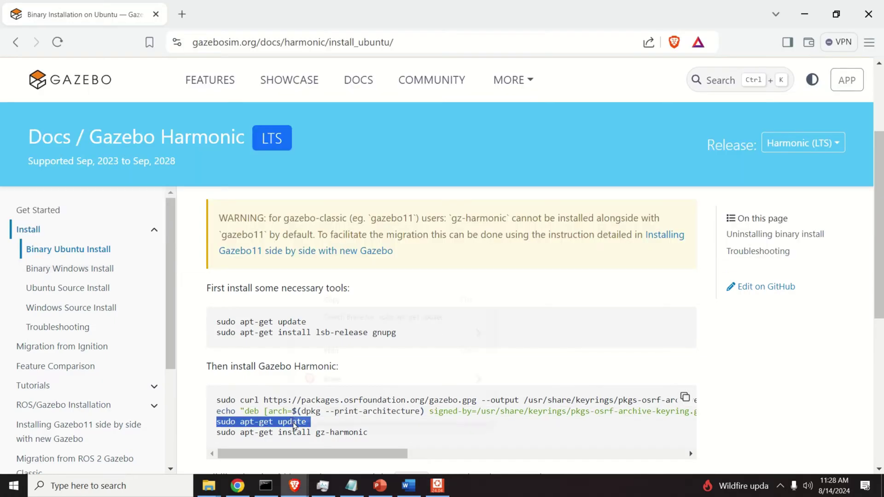
right_click(294, 422)
left_click(359, 299)
key("alt+Tab")
right_click(327, 254)
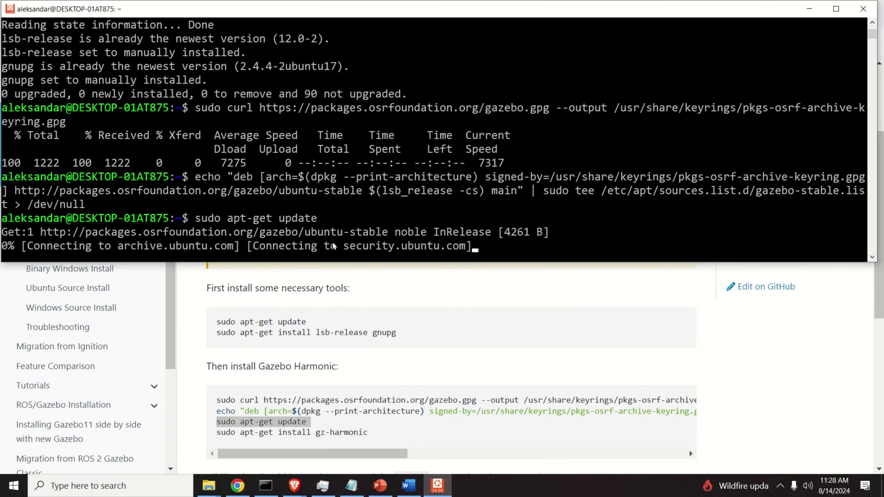
Step: Copy "sudo apt-get install gz-harmonic" from the documentation, run it in the Ubuntu terminal, and accept the installation with Y
triple_click(341, 432)
right_click(341, 432)
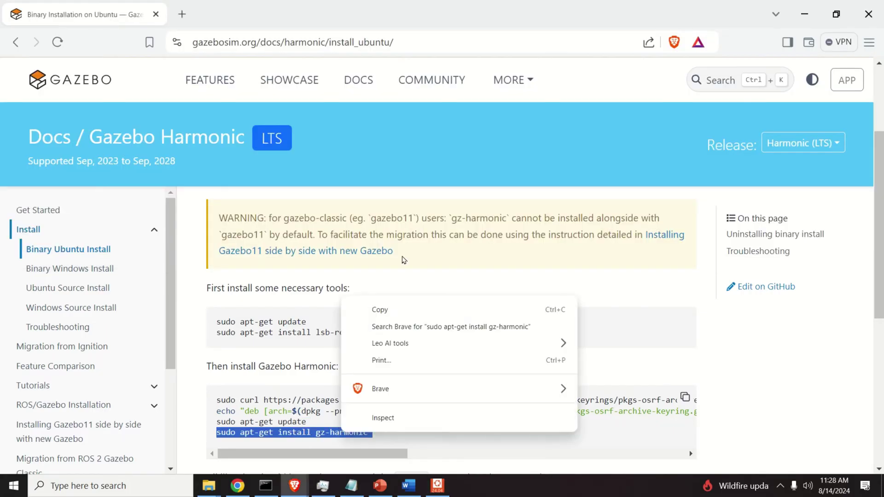
left_click(382, 309)
key("alt+Tab")
right_click(309, 237)
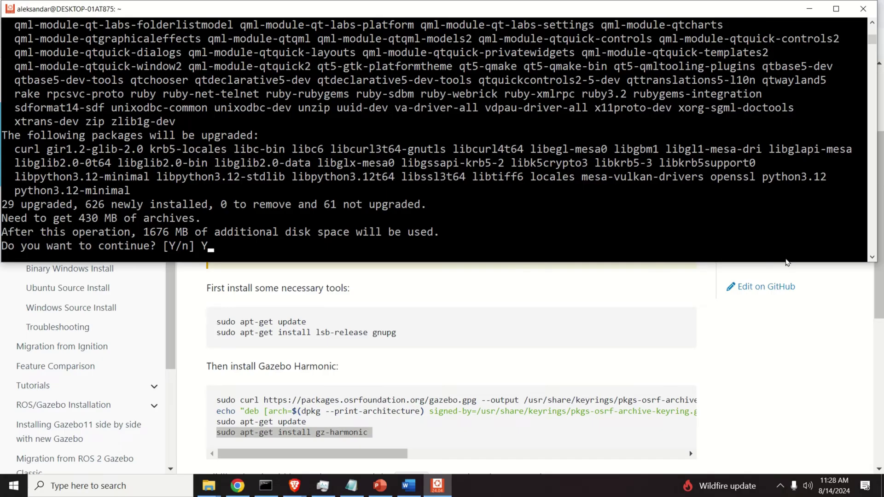
key("Return")
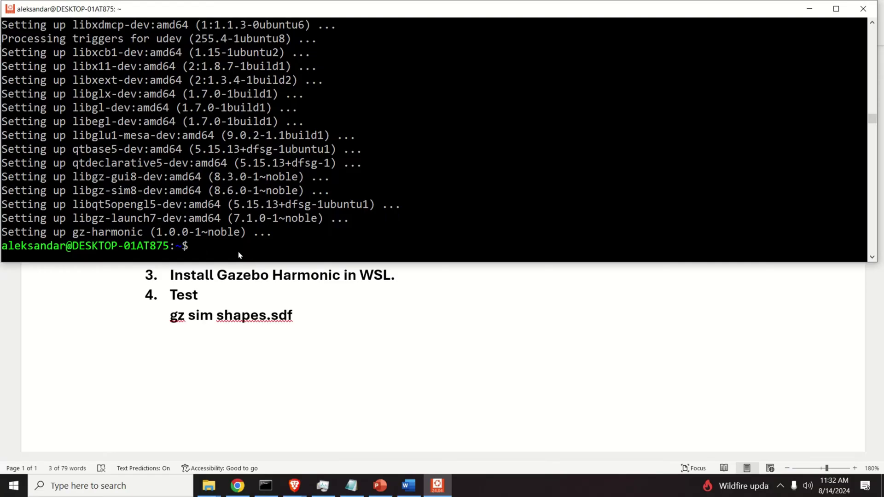
Step: Launch the shapes example world by running "gz sim shapes.sdf" in the Ubuntu terminal
key("ctrl+v")
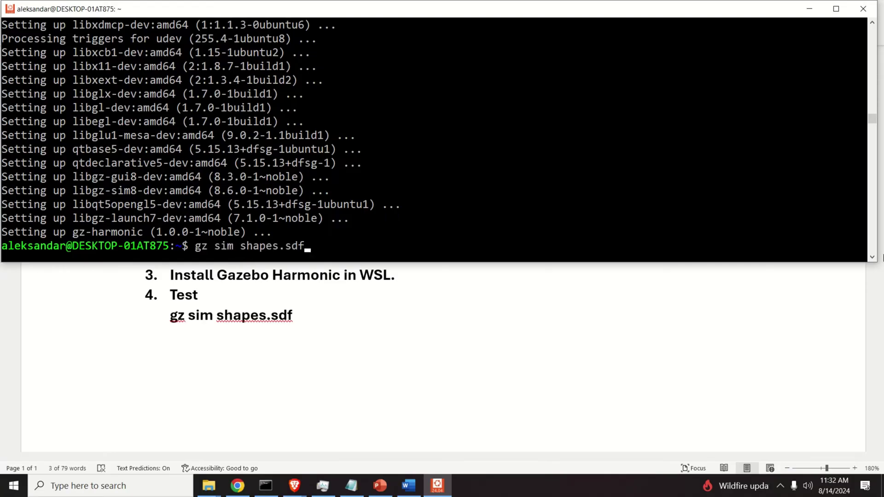
key("Left")
key("Left")
key("Left")
key("Left")
key("Left")
key("Left")
key("Left")
key("Left")
key("Left")
key("Left")
key("Left")
key("Left")
key("Left")
key("Left")
key("Left")
key("Left")
key("Left")
key("Return")
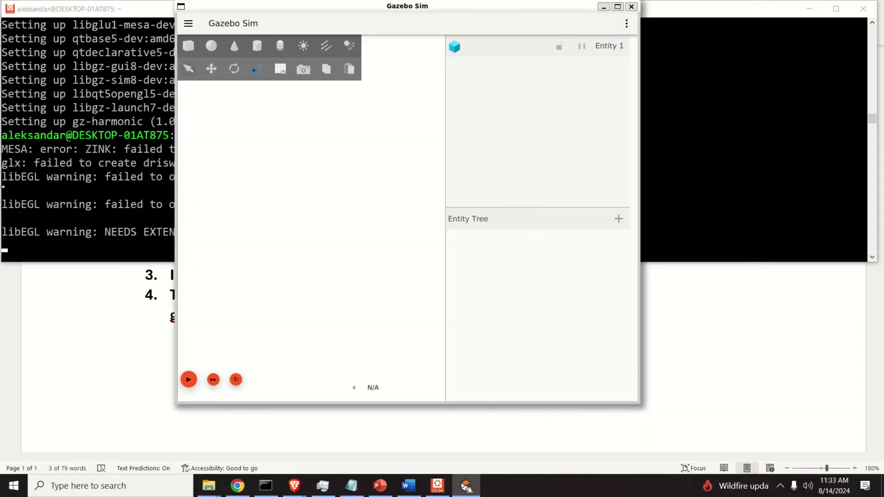
Step: Check the terminal output, then select ground_plane in the Gazebo Sim entity tree and maximize the simulator window
left_click(66, 221)
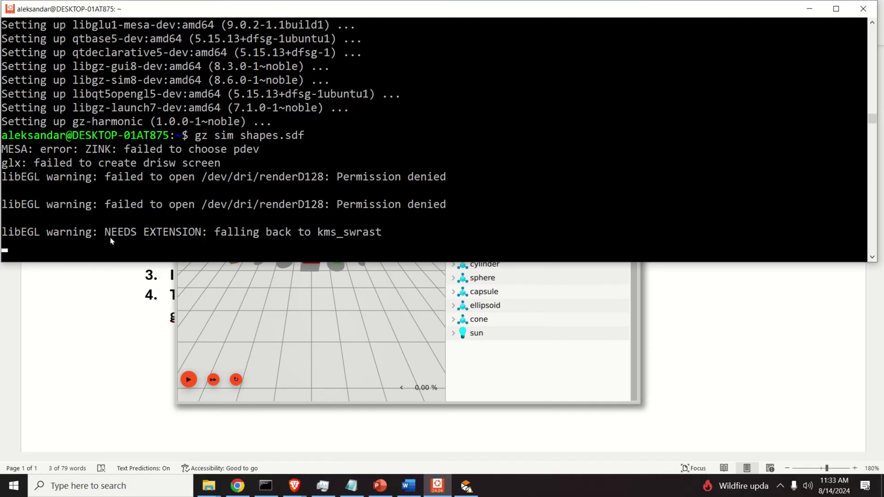
left_click(269, 327)
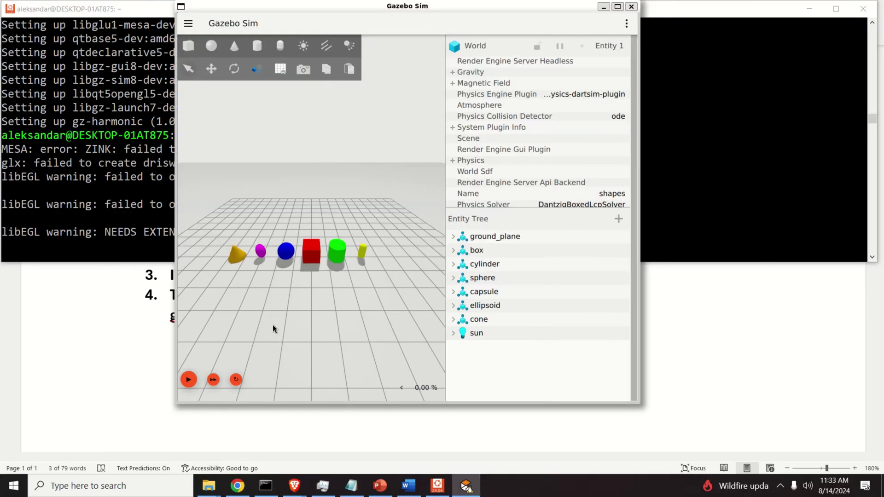
left_click(479, 236)
left_click(618, 7)
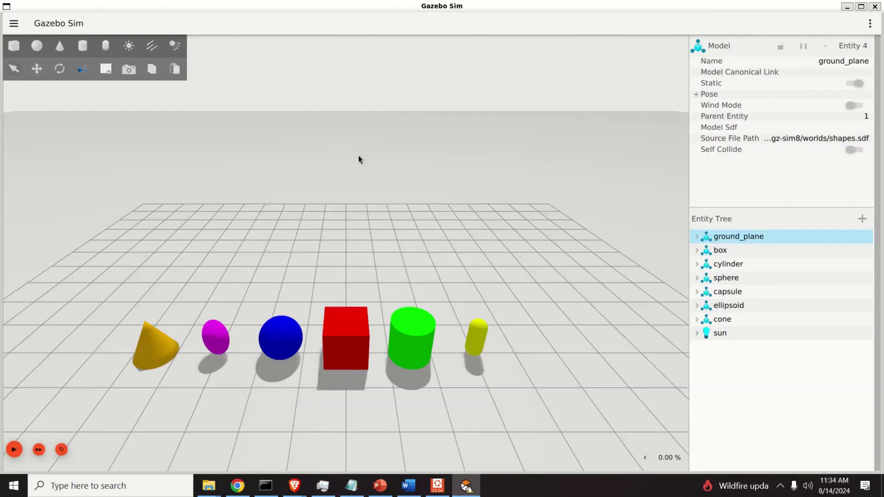
Step: Start the shapes simulation and examine the objects in the 3D scene
left_click_drag(200, 389, 283, 330)
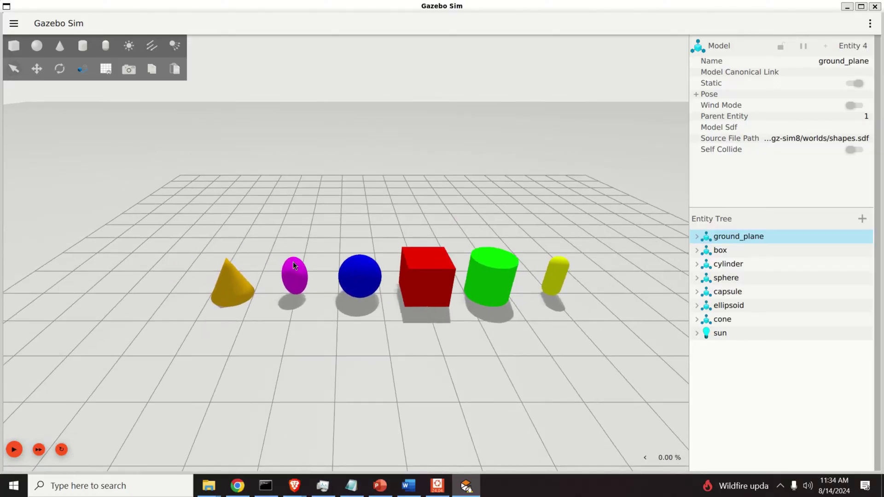
scroll(292, 283, "up", 5)
scroll(291, 290, "up", 2)
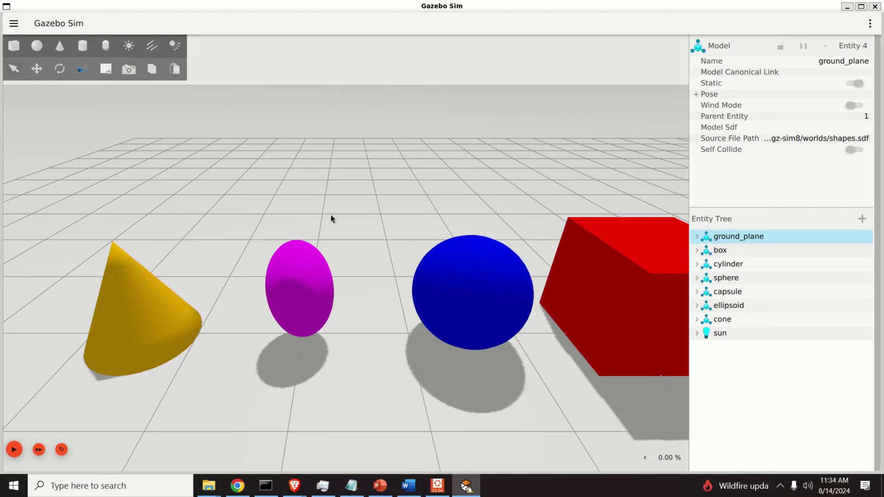
left_click(15, 450)
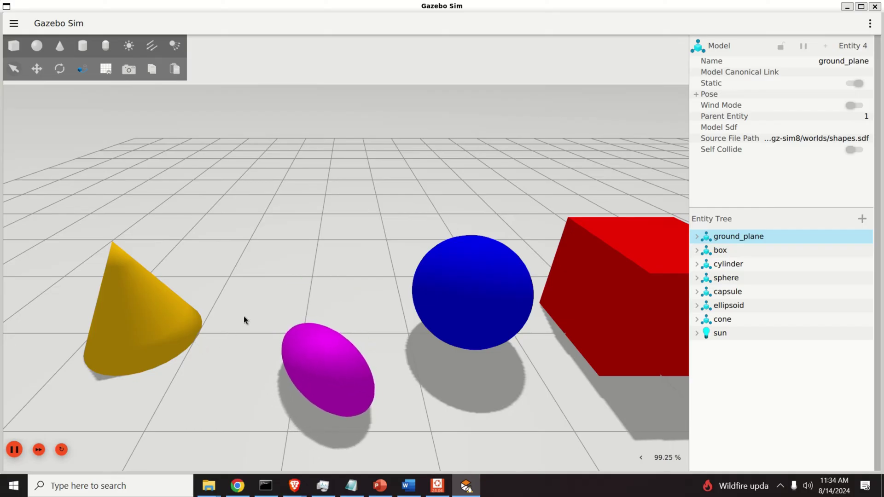
scroll(286, 343, "down", 3)
scroll(371, 316, "down", 5)
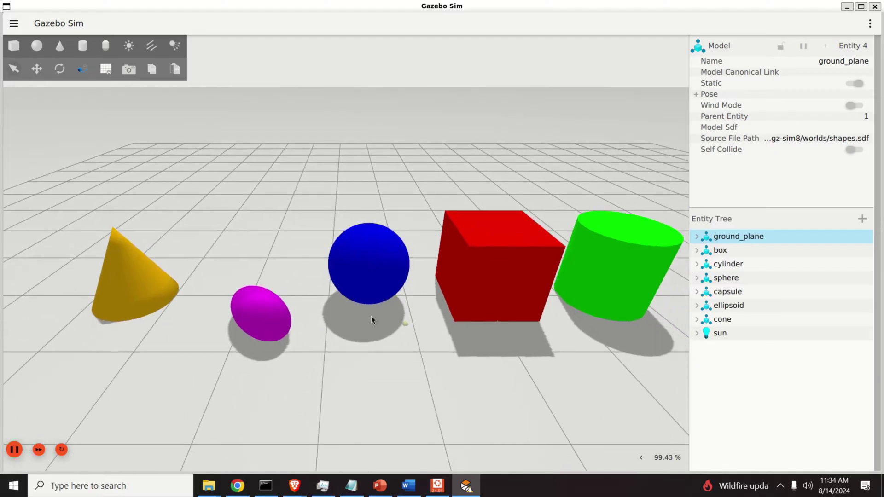
scroll(343, 325, "up", 1)
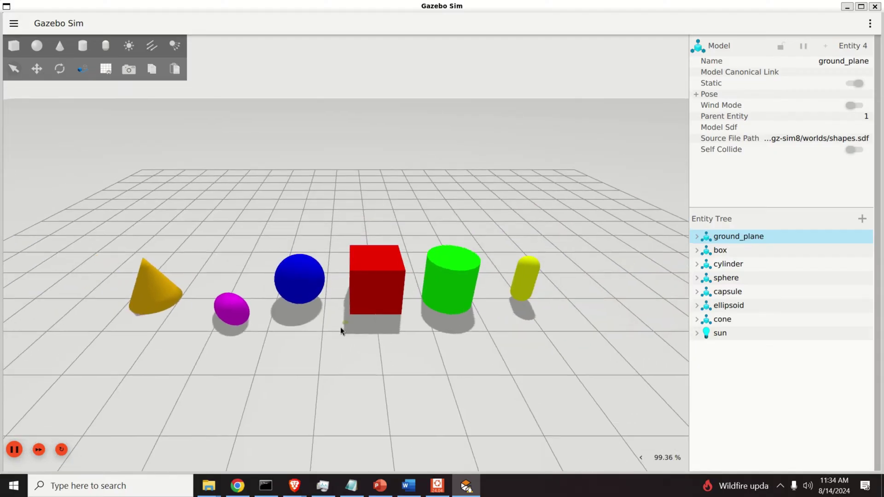
scroll(281, 332, "up", 1)
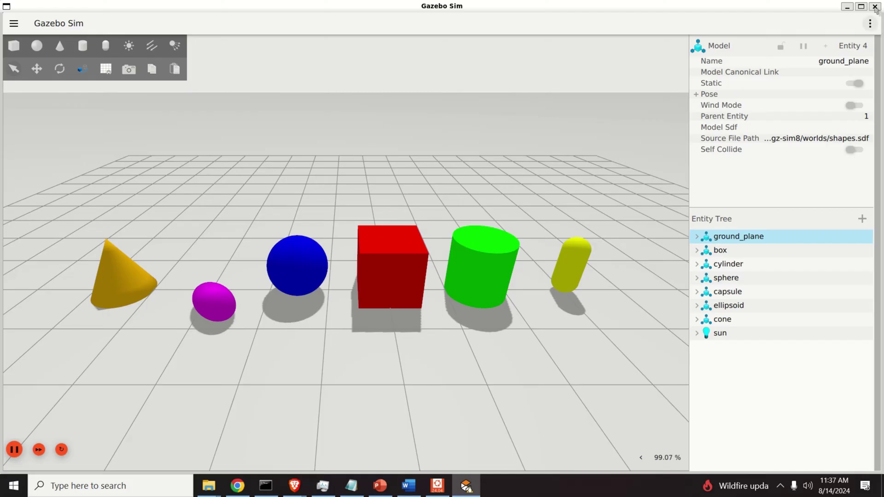
Step: Exit the shapes simulation and launch the Gazebo quick start by running "gz sim" in the Ubuntu terminal
left_click(875, 7)
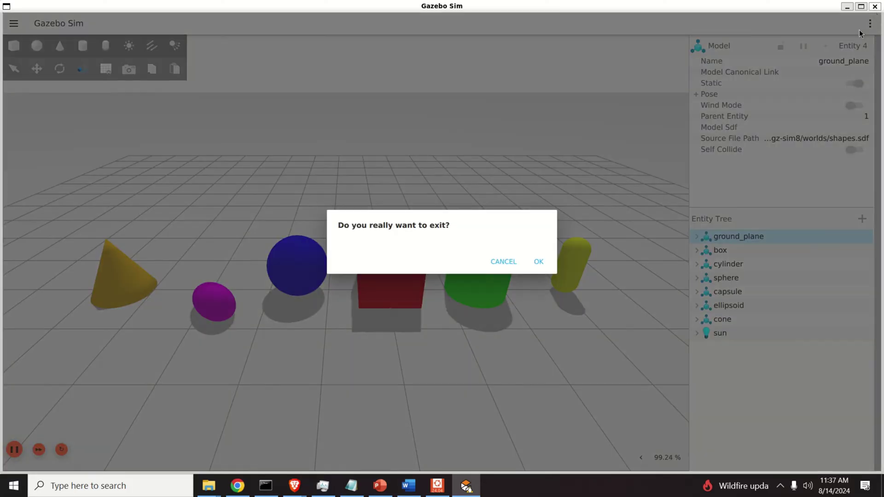
left_click(546, 265)
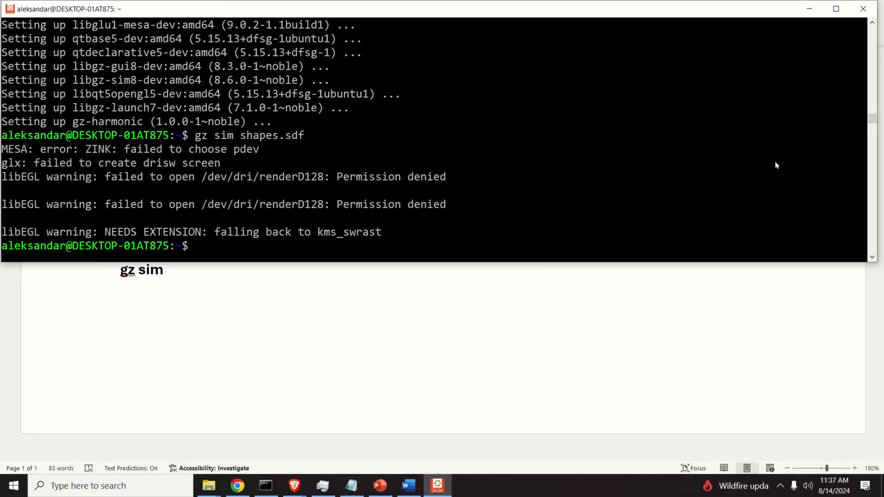
type("gz sim")
key("Return")
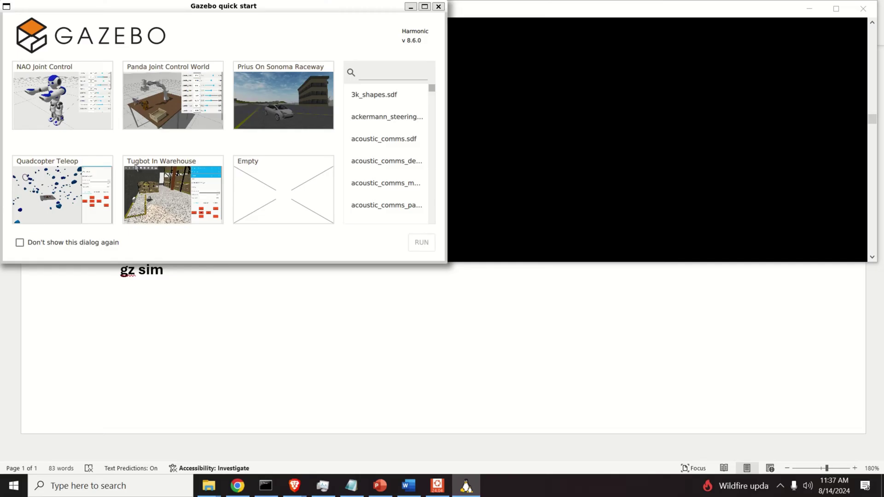
Step: Run the Tugbot In Warehouse world from the quick start and maximize its Gazebo Sim window
left_click(177, 194)
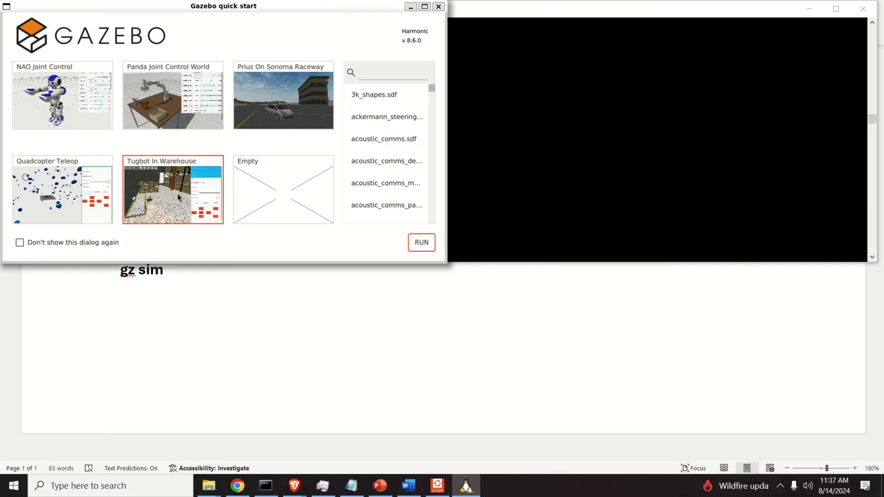
left_click(417, 247)
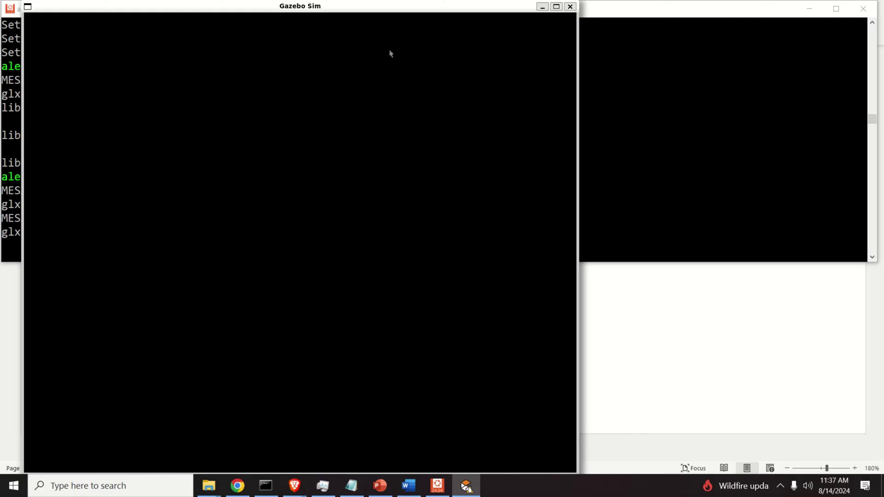
left_click_drag(278, 8, 536, 16)
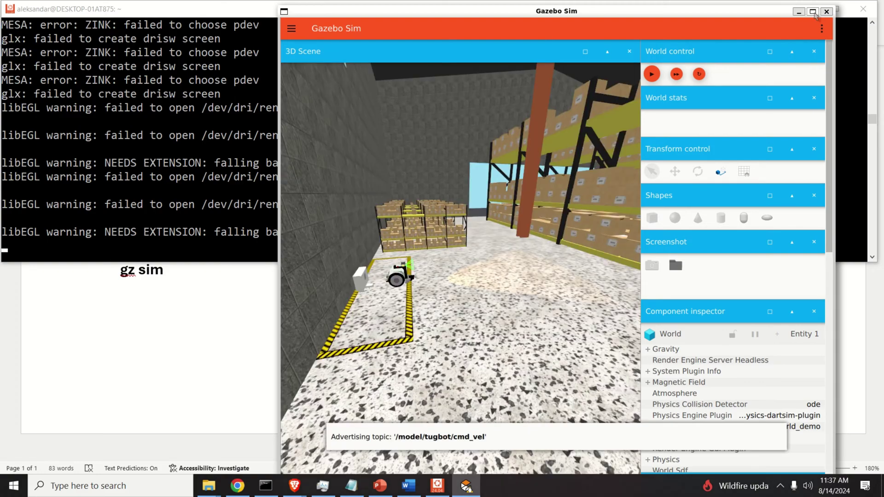
left_click(813, 12)
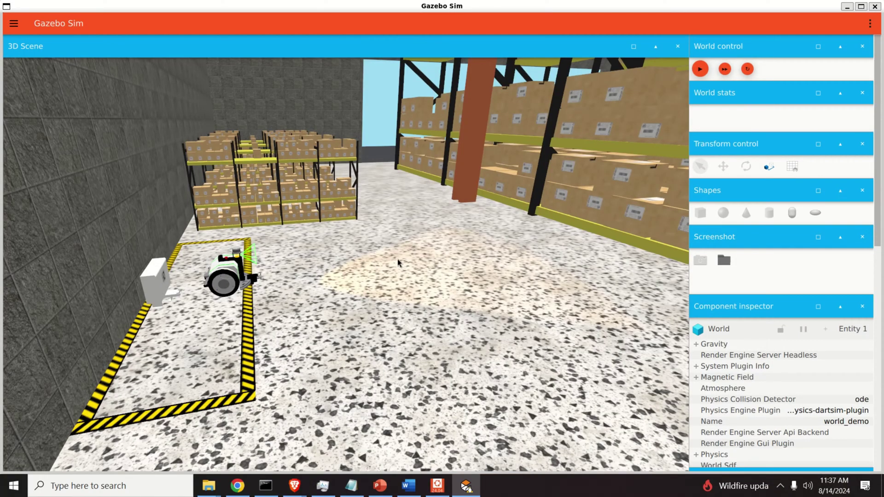
Step: Examine the Tugbot robot, its charging station area and the surrounding warehouse shelves in the 3D scene
left_click_drag(272, 286, 253, 269)
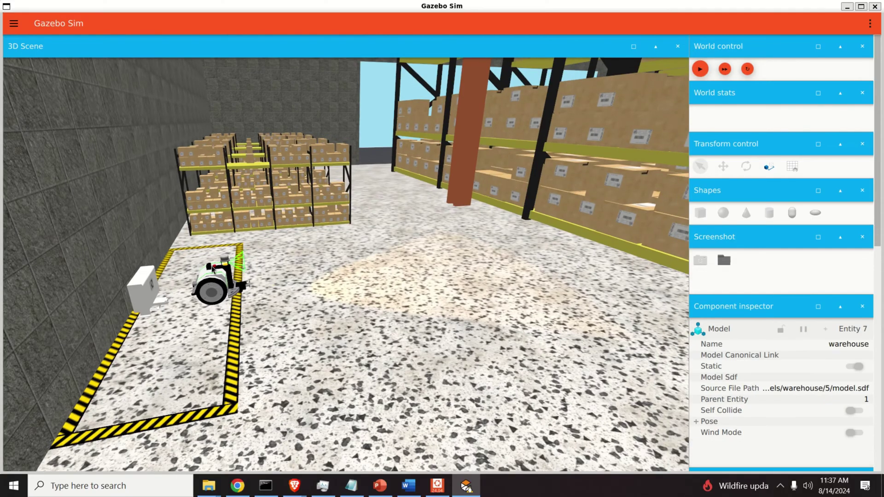
scroll(213, 269, "up", 6)
scroll(219, 272, "down", 4)
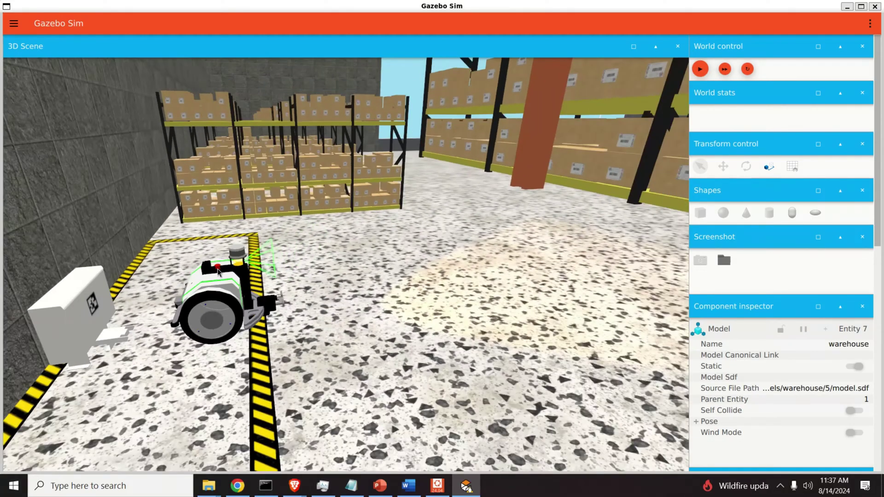
scroll(219, 271, "up", 3)
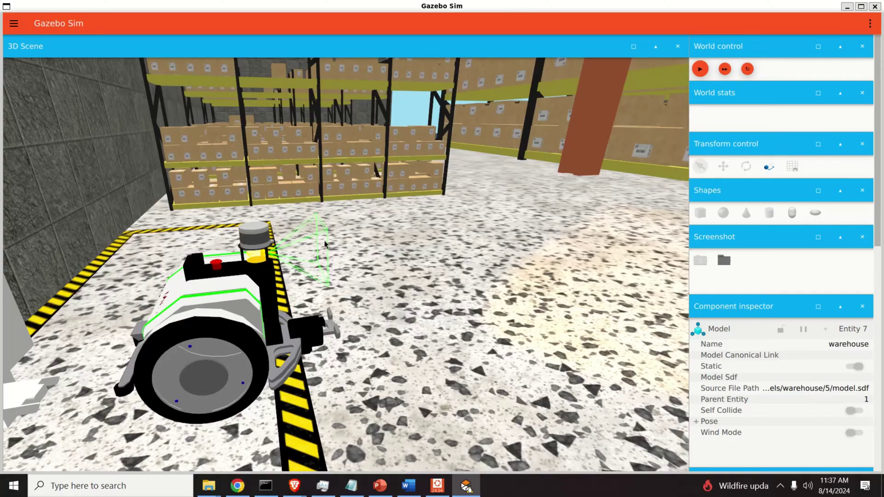
scroll(293, 262, "down", 5)
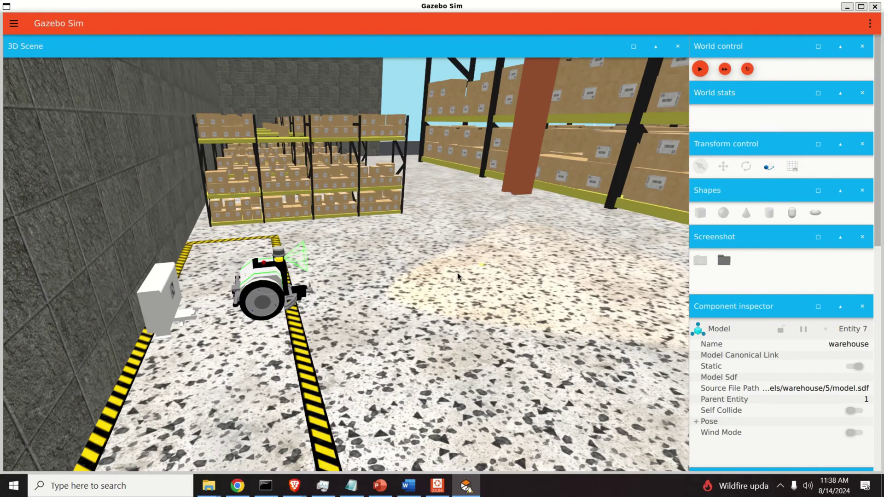
mouse_move(459, 273)
left_mouse_down()
mouse_move(292, 271)
mouse_move(447, 277)
left_mouse_up()
mouse_move(447, 277)
middle_mouse_down()
mouse_move(475, 286)
mouse_move(449, 262)
middle_mouse_up()
left_click_drag(449, 266, 432, 267)
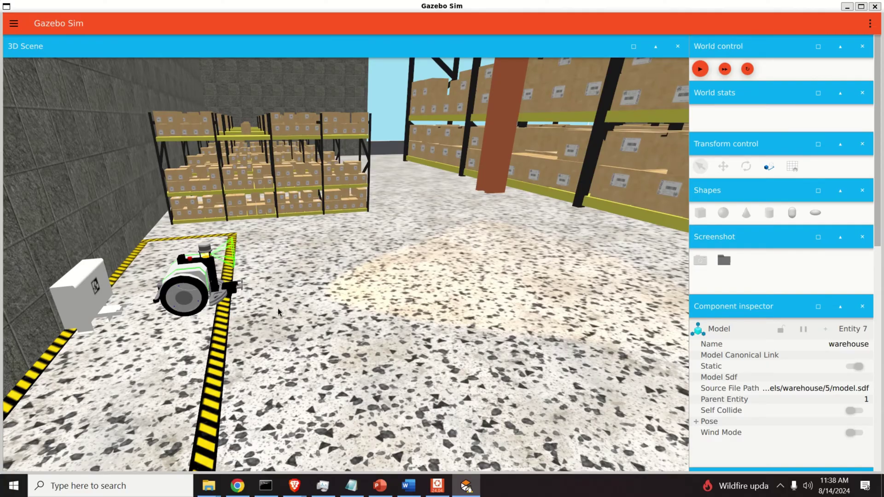
scroll(278, 308, "up", 10)
scroll(278, 308, "down", 10)
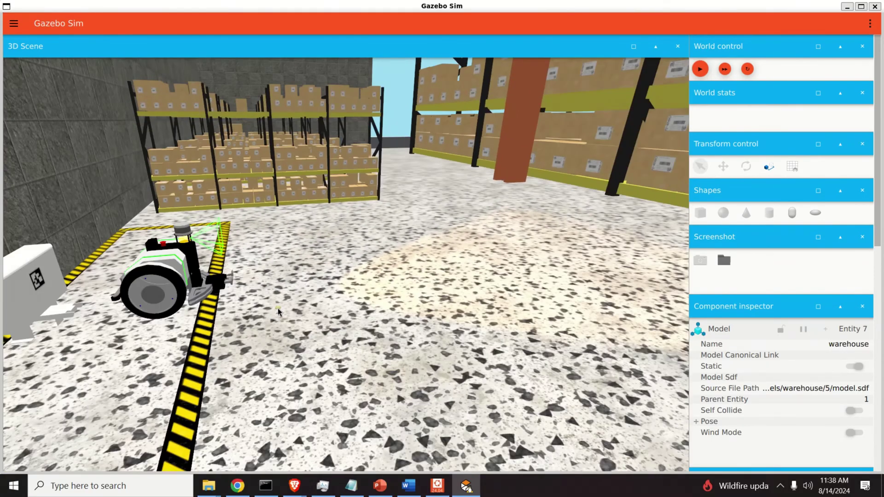
scroll(278, 308, "up", 10)
scroll(278, 308, "down", 10)
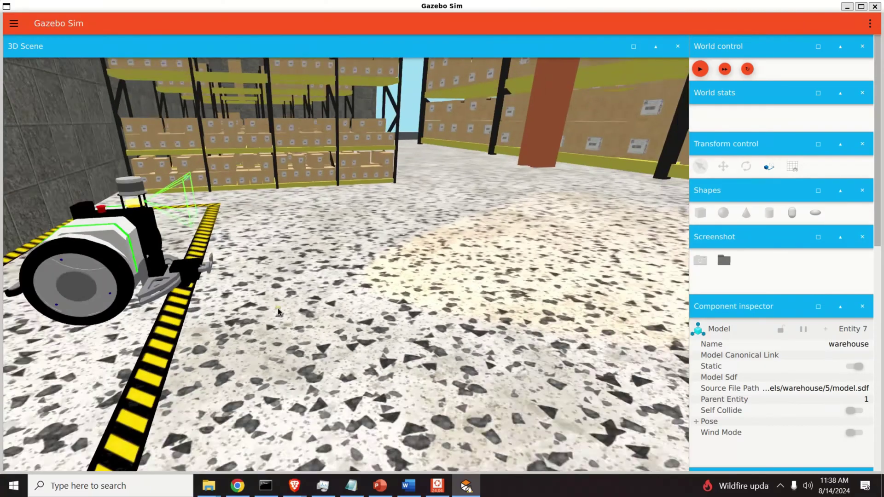
scroll(278, 308, "up", 10)
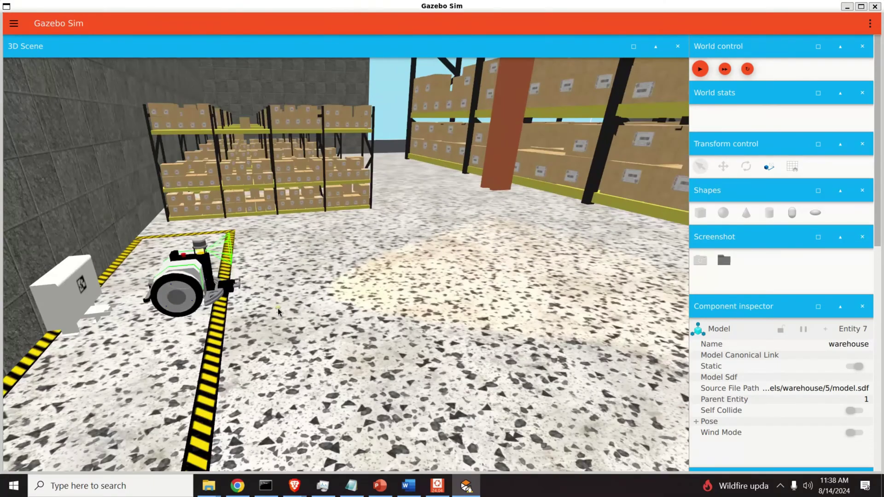
scroll(278, 308, "down", 8)
scroll(257, 275, "up", 5)
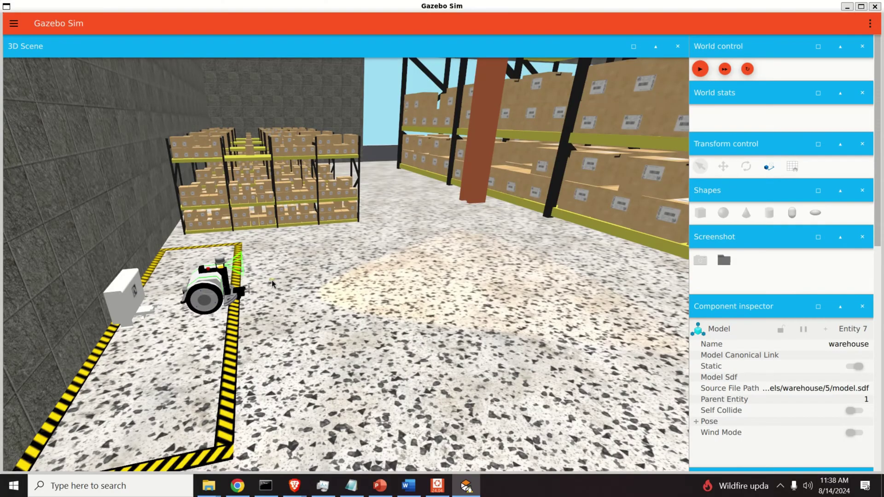
Step: Start the Tugbot warehouse simulation and bring the entity tree into view
mouse_move(272, 280)
middle_mouse_down()
mouse_move(252, 272)
mouse_move(186, 287)
mouse_move(264, 286)
mouse_move(257, 291)
mouse_move(260, 282)
middle_mouse_up()
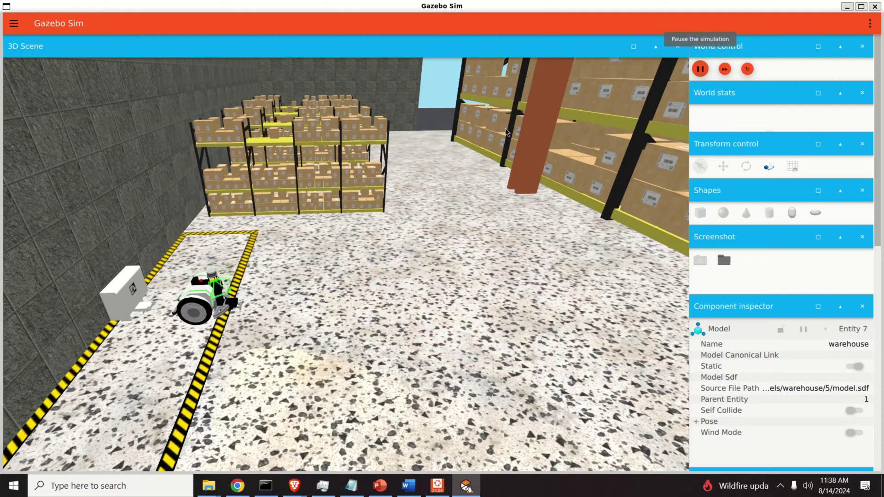
scroll(205, 262, "up", 5)
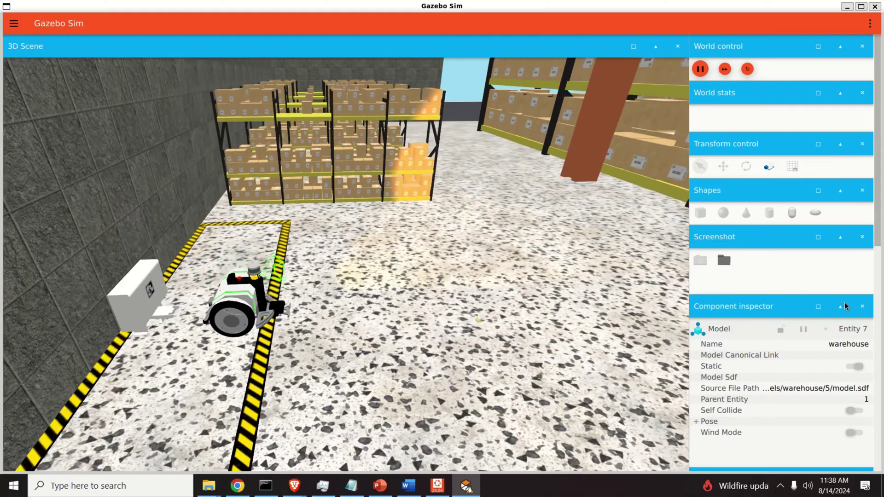
scroll(848, 304, "down", 3)
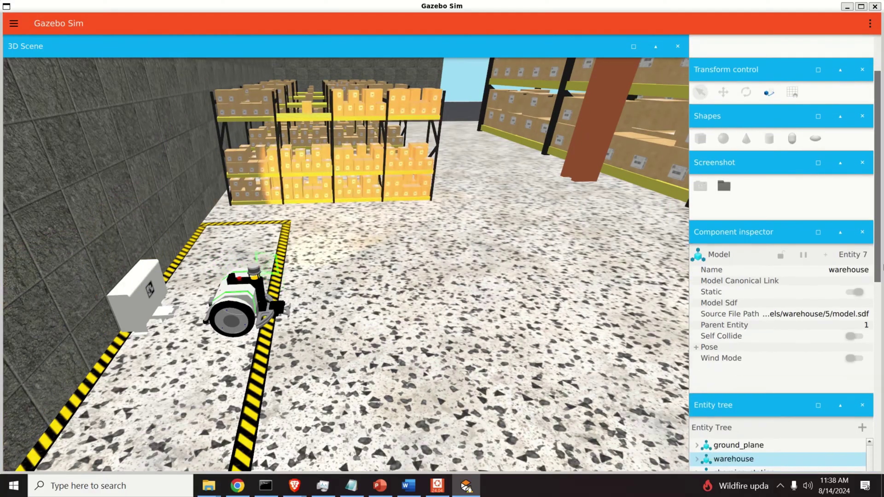
Step: Switch the Teleop control for the /model/tugbot/cmd_vel topic to keyboard mode
scroll(718, 308, "down", 5)
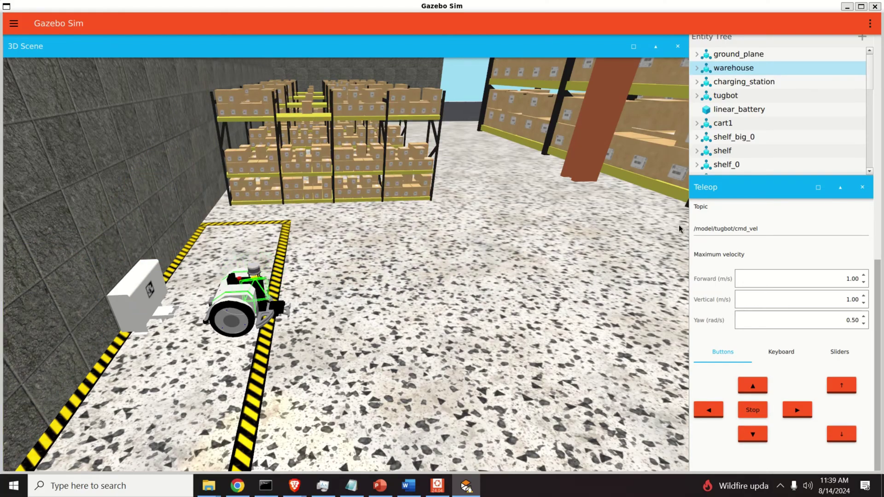
left_click(761, 230)
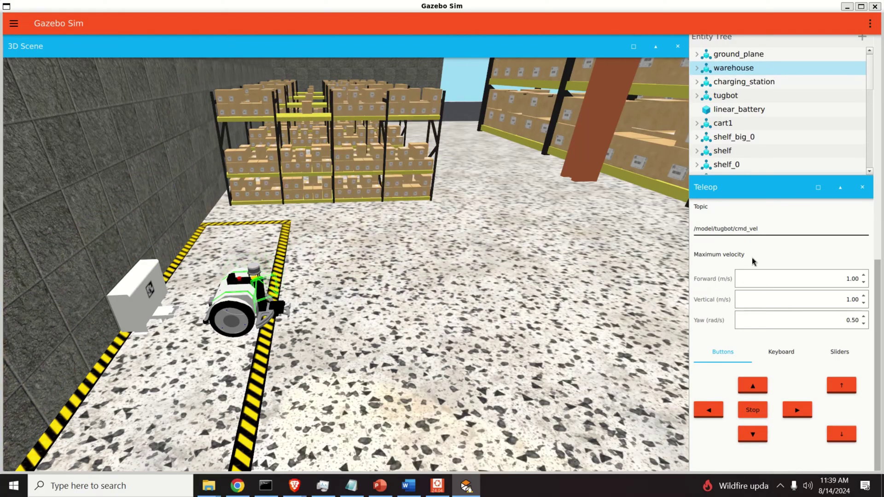
left_click(793, 359)
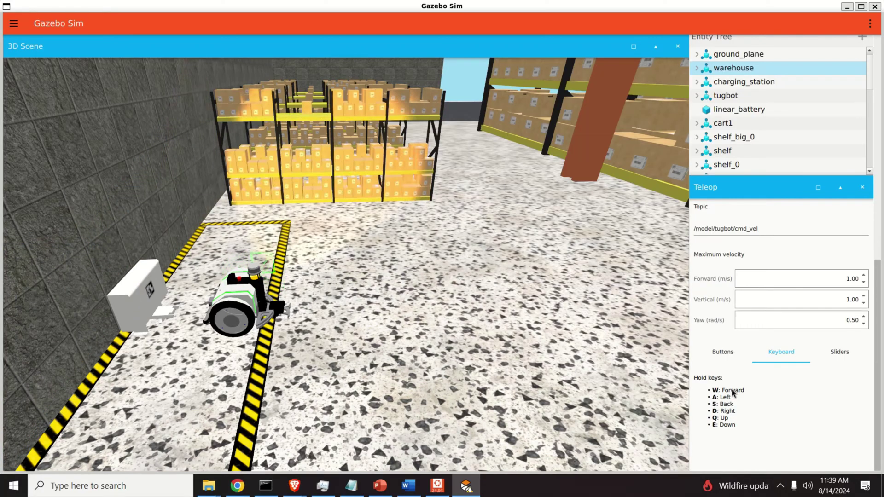
Step: Drive the Tugbot forward to the charging station and reverse it out of the yellow-black marked area onto the open floor
key("w")
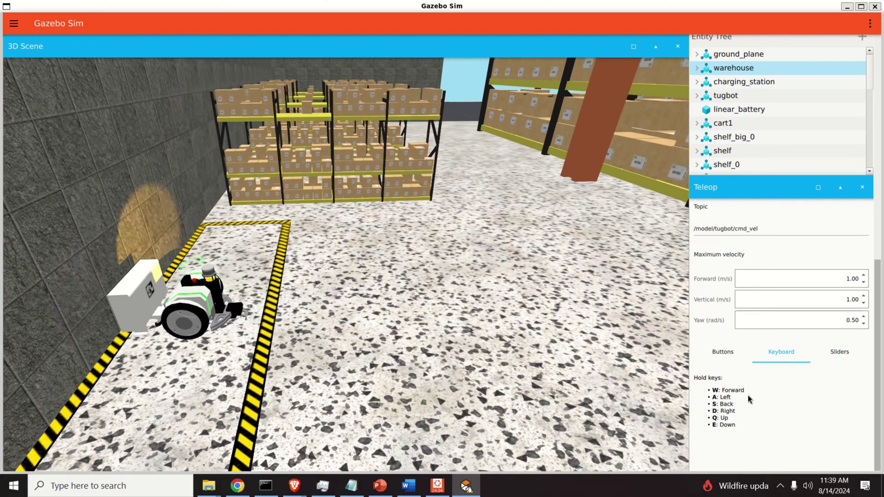
key("s")
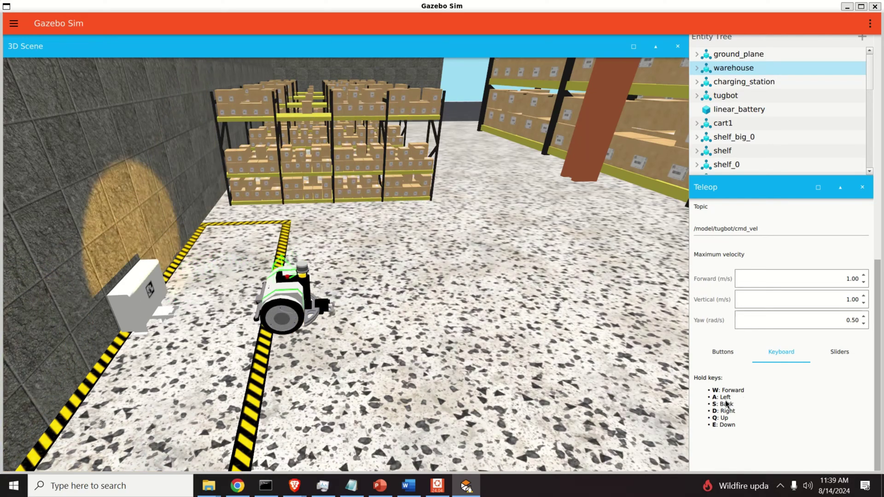
key("s")
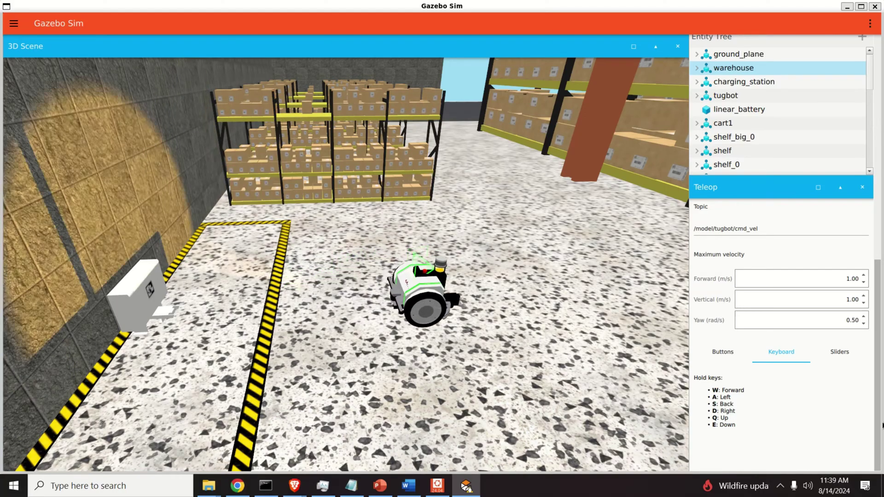
Step: Rotate the Tugbot to the right on the open floor until its front faces away from the camera, toward the warehouse shelves
key("d")
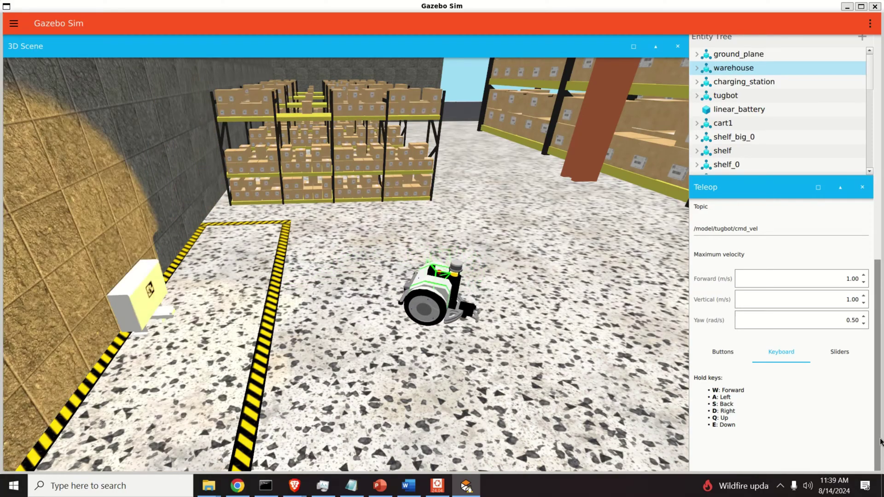
key("d")
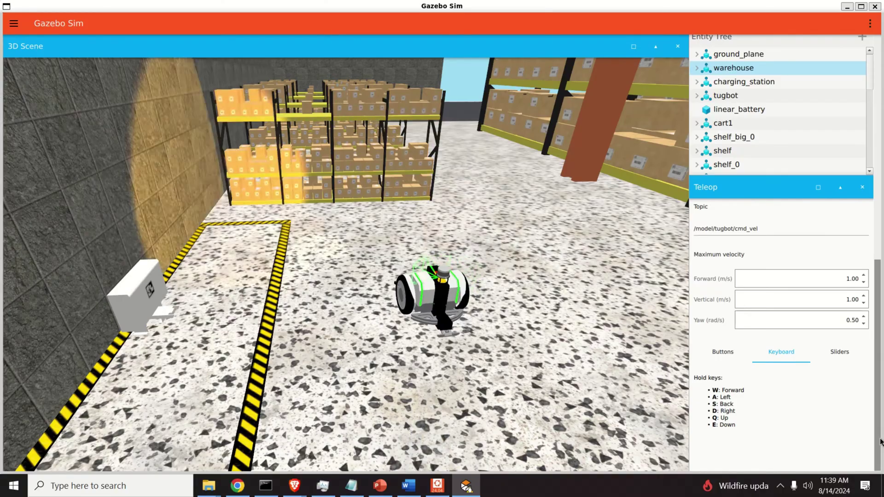
key("d")
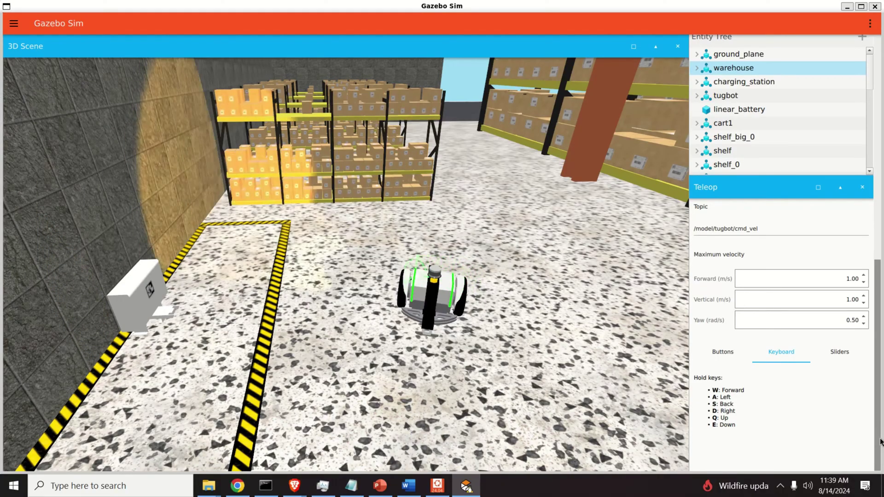
key("d")
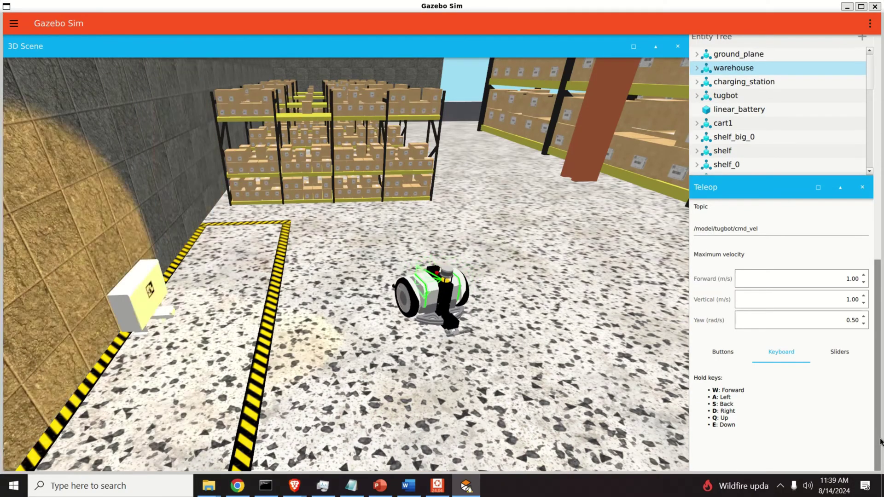
key("d")
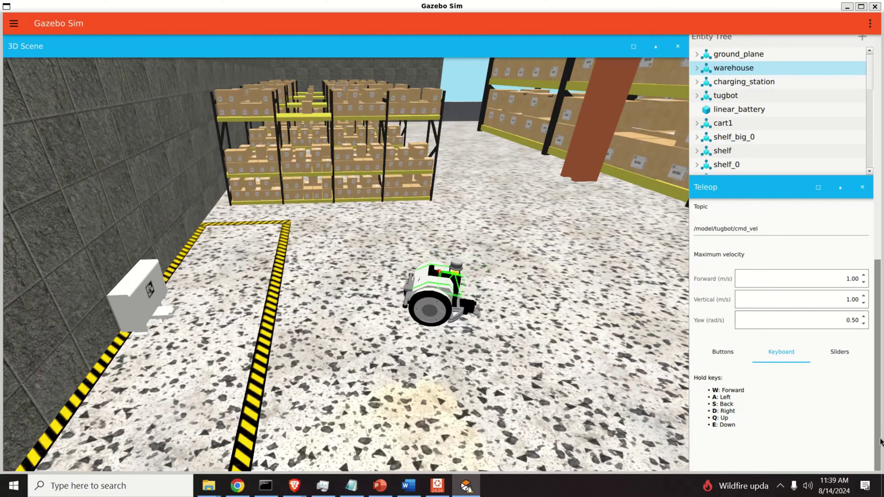
key("d")
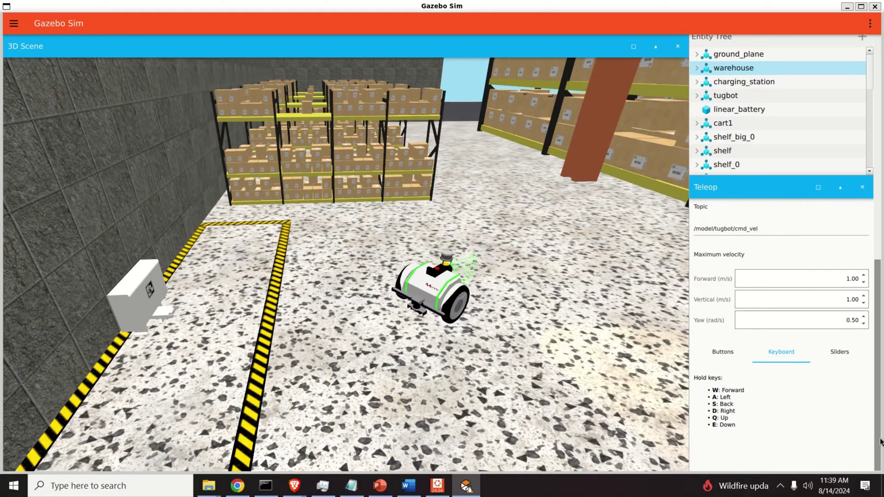
Step: Back the Tugbot up a short distance and drive it forward toward the shelves of boxes
key("s")
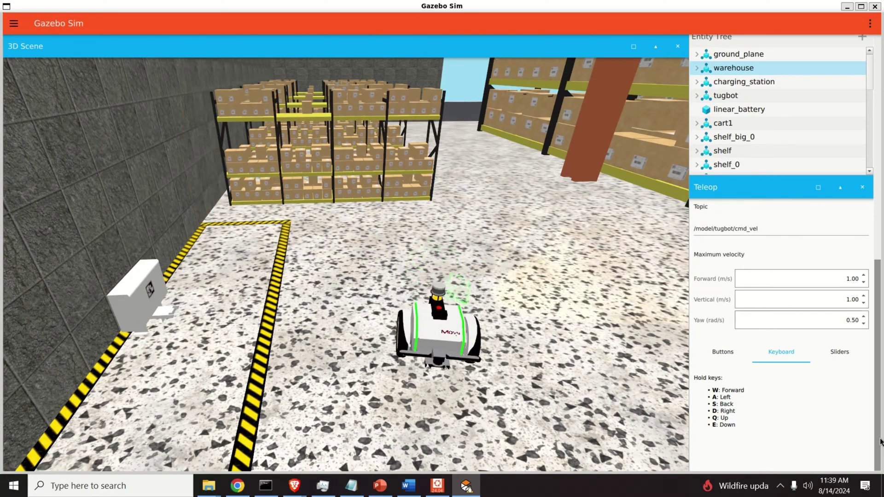
key("w")
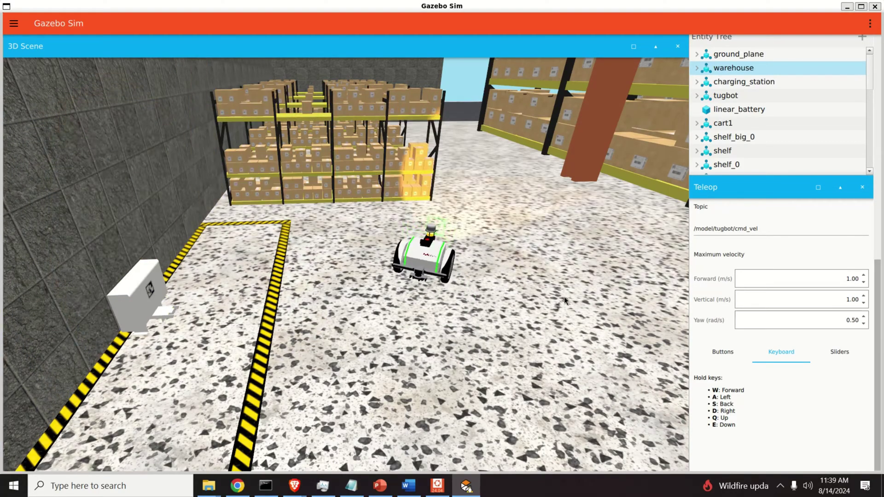
middle_click_drag(564, 297, 515, 251)
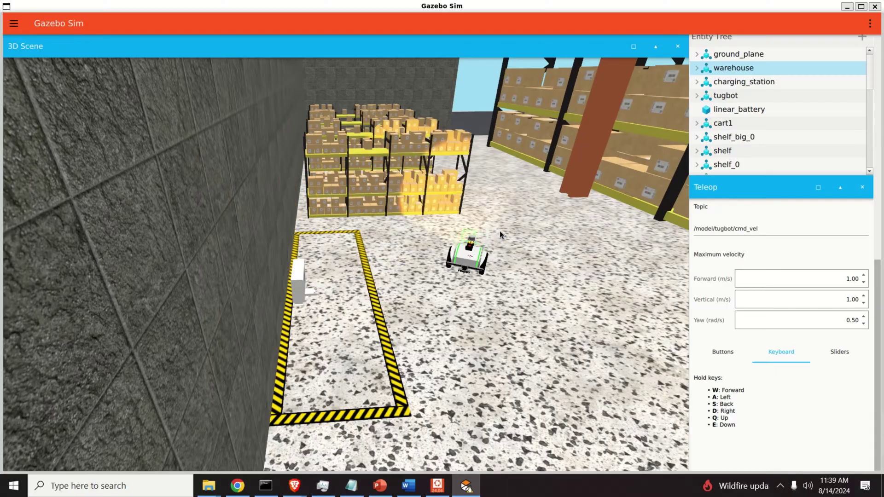